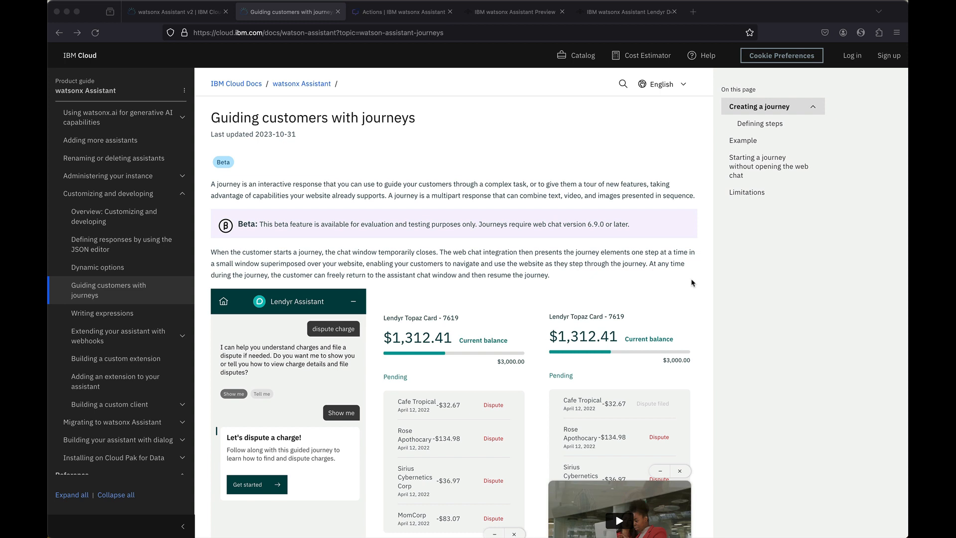
- Review the introduction and illustrated example on the "Guiding customers with journeys" documentation page
{"action": "scroll", "coordinate": [500, 309], "scroll_direction": "down", "scroll_amount": 5}
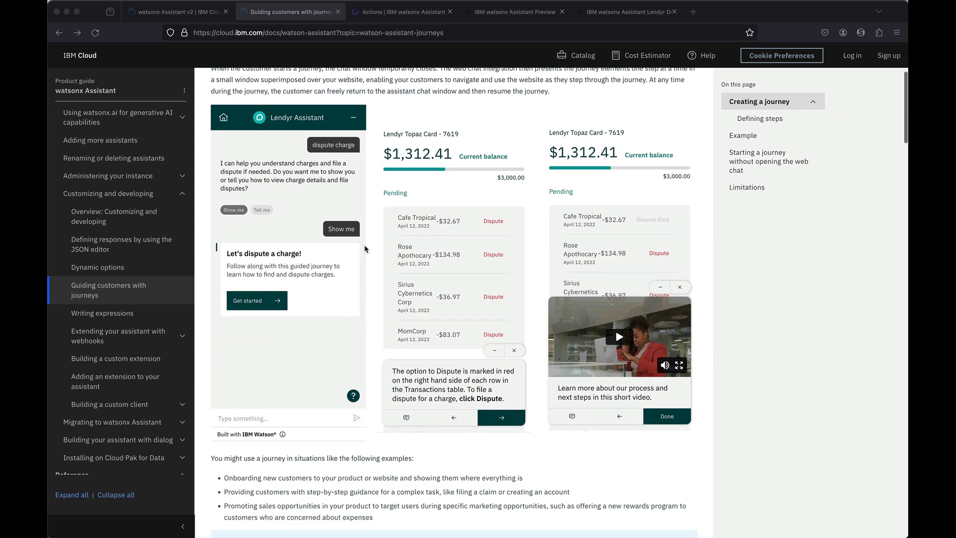
{"action": "scroll", "coordinate": [411, 282], "scroll_direction": "down", "scroll_amount": 2}
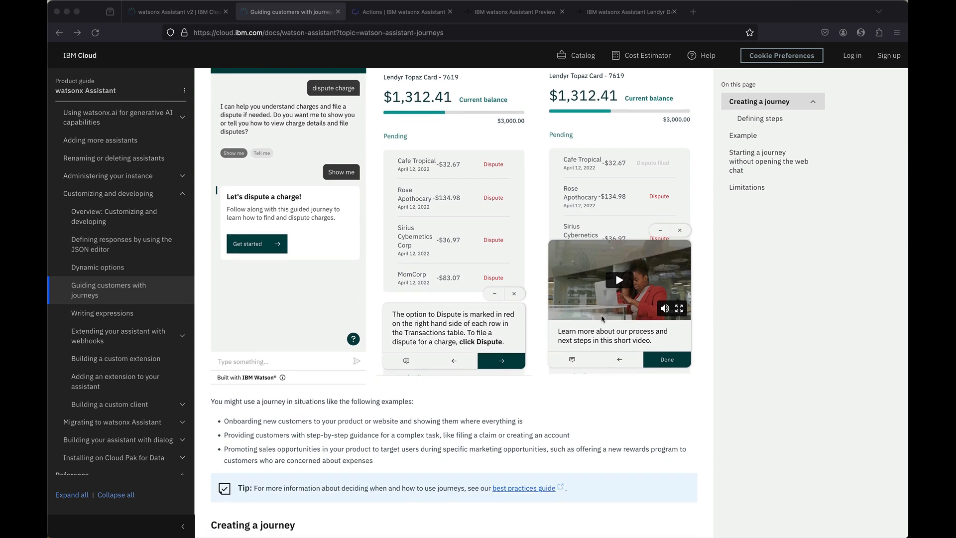
{"action": "scroll", "coordinate": [556, 378], "scroll_direction": "down", "scroll_amount": 5}
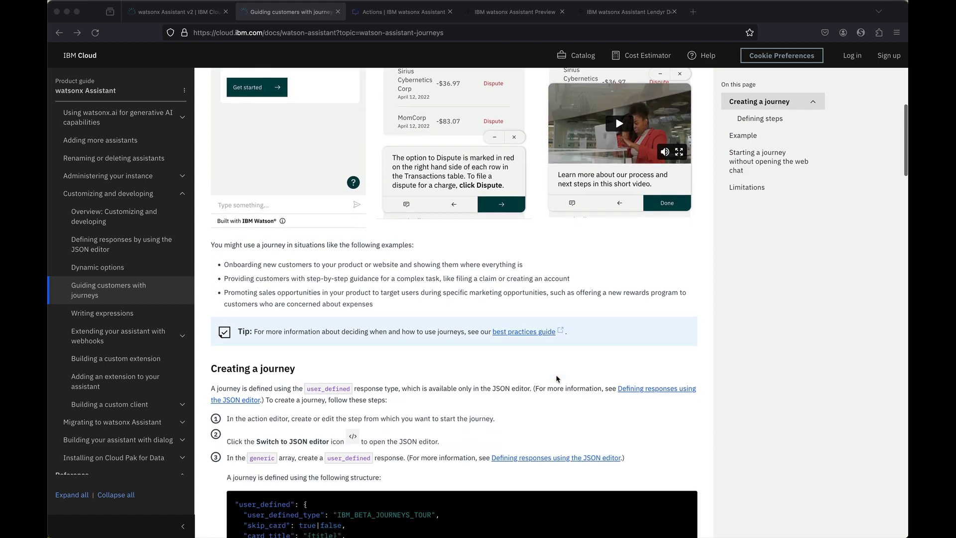
{"action": "scroll", "coordinate": [556, 378], "scroll_direction": "up", "scroll_amount": 10}
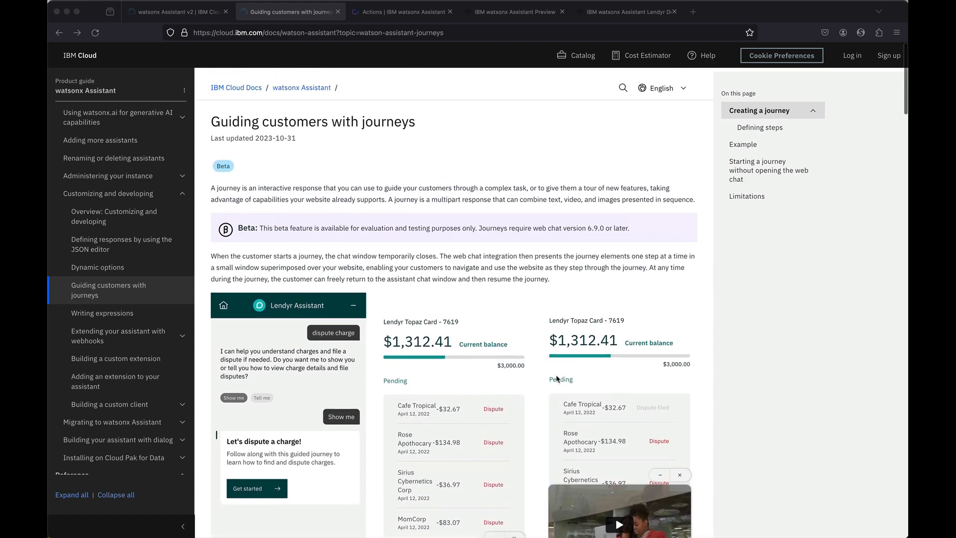
- Switch to the Lendyr demo site, send the assistant "Dispute a charge" and choose the Show me answer
{"action": "left_click", "coordinate": [620, 15]}
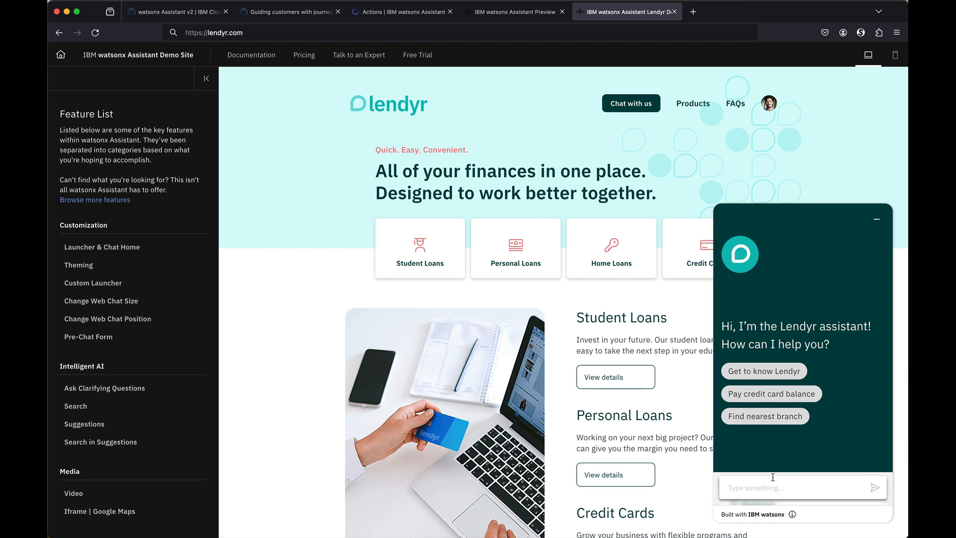
{"action": "left_click", "coordinate": [754, 492]}
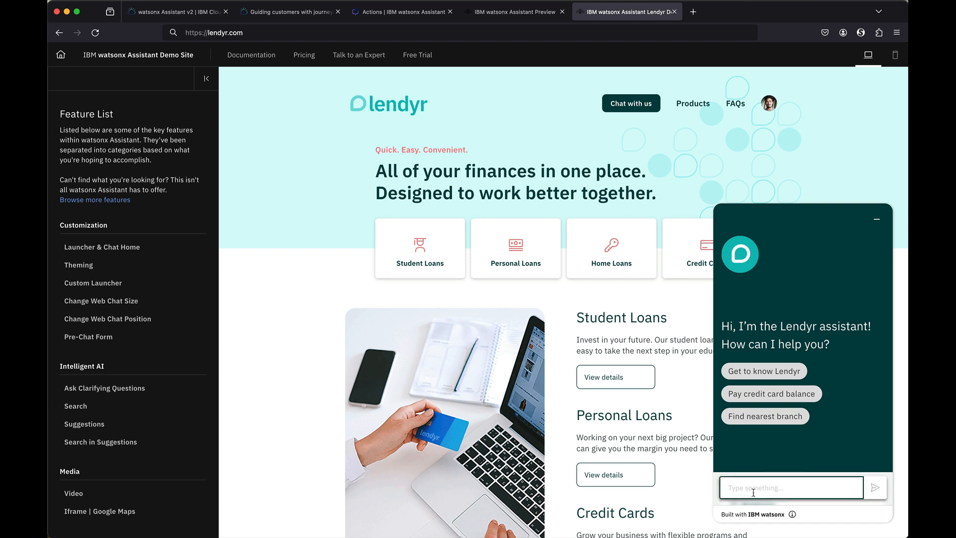
{"action": "type", "text": "Di"}
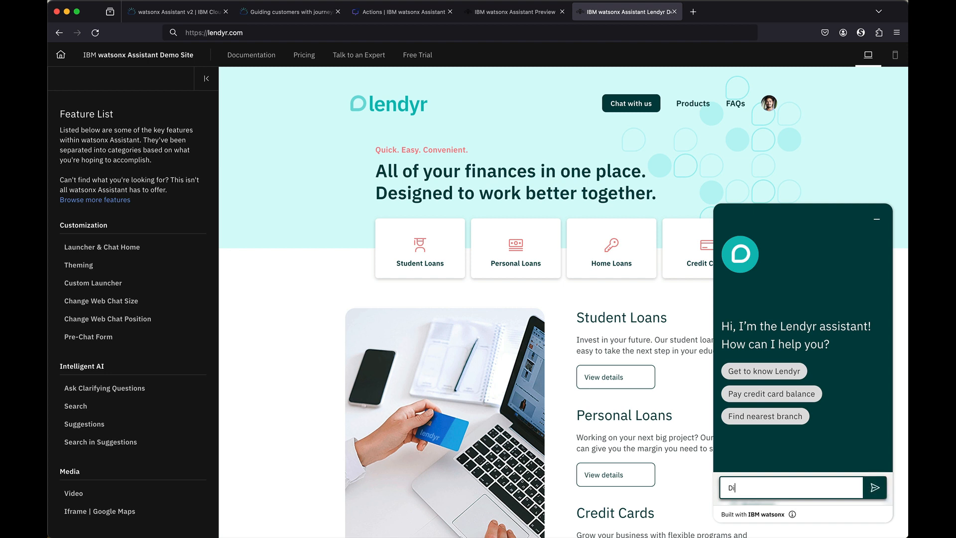
{"action": "type", "text": "spute a charge"}
{"action": "key", "text": "Return"}
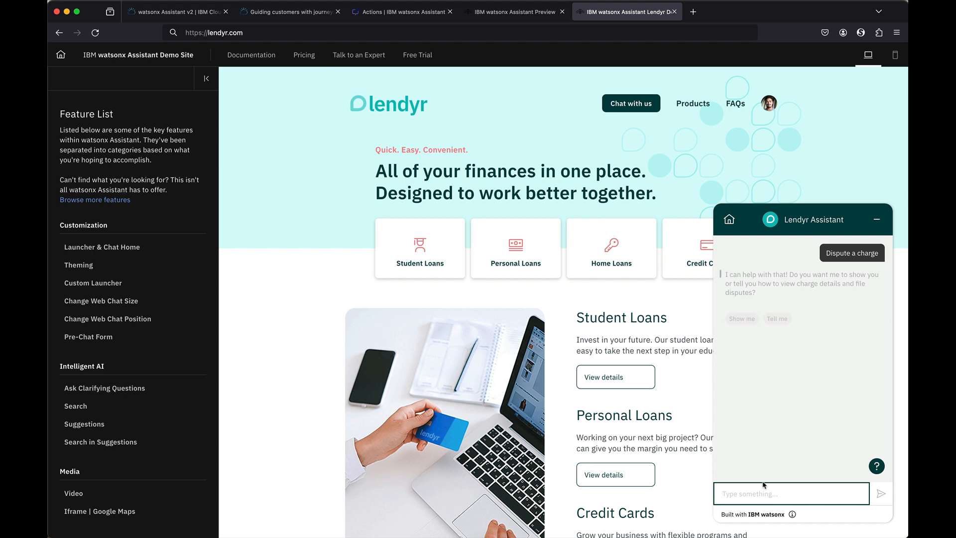
{"action": "left_click", "coordinate": [741, 319]}
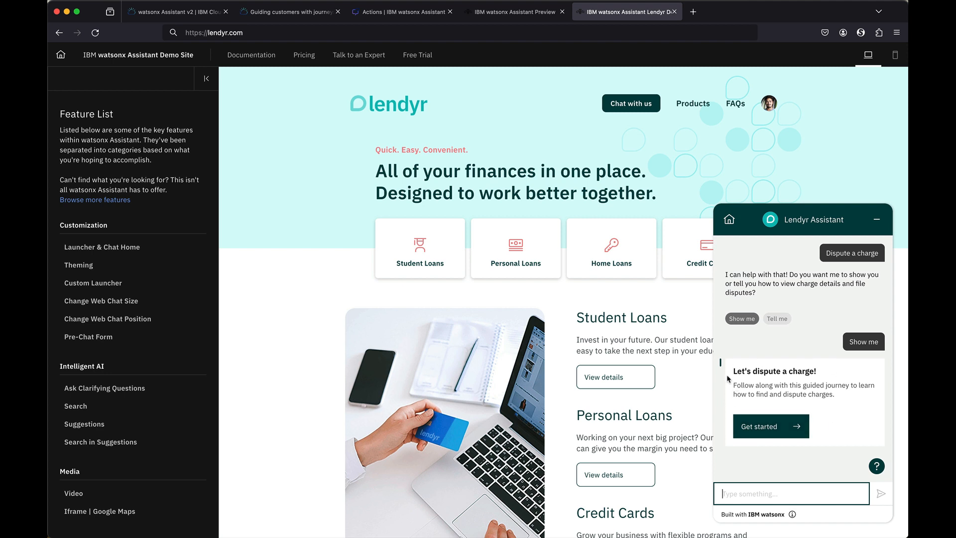
- Start the "Let's dispute a charge!" guided journey and go to the Transactions page as it instructs
{"action": "left_click", "coordinate": [774, 434]}
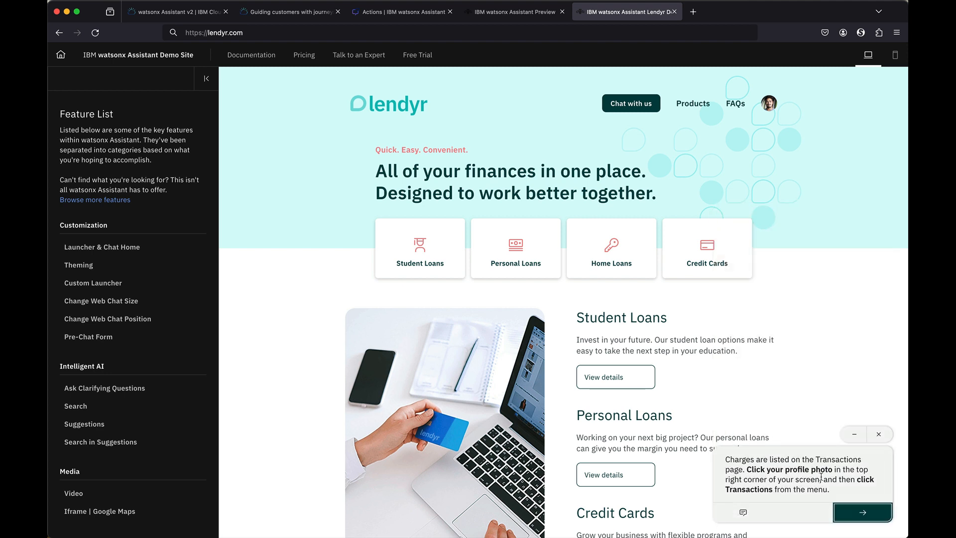
{"action": "left_click", "coordinate": [770, 105]}
{"action": "left_click", "coordinate": [723, 123]}
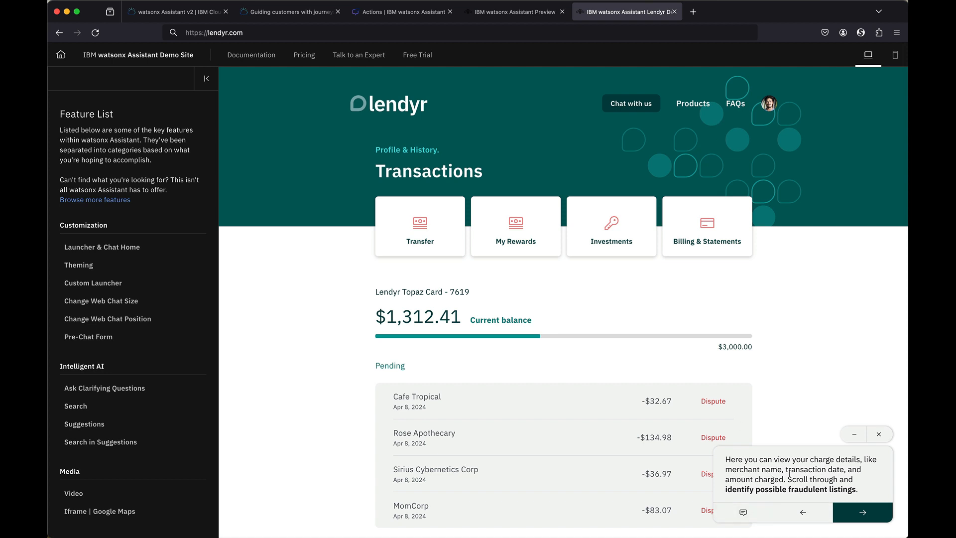
- File a dispute for the pending Rose Apothecary charge and finish the guided journey
{"action": "scroll", "coordinate": [775, 379], "scroll_direction": "down", "scroll_amount": 5}
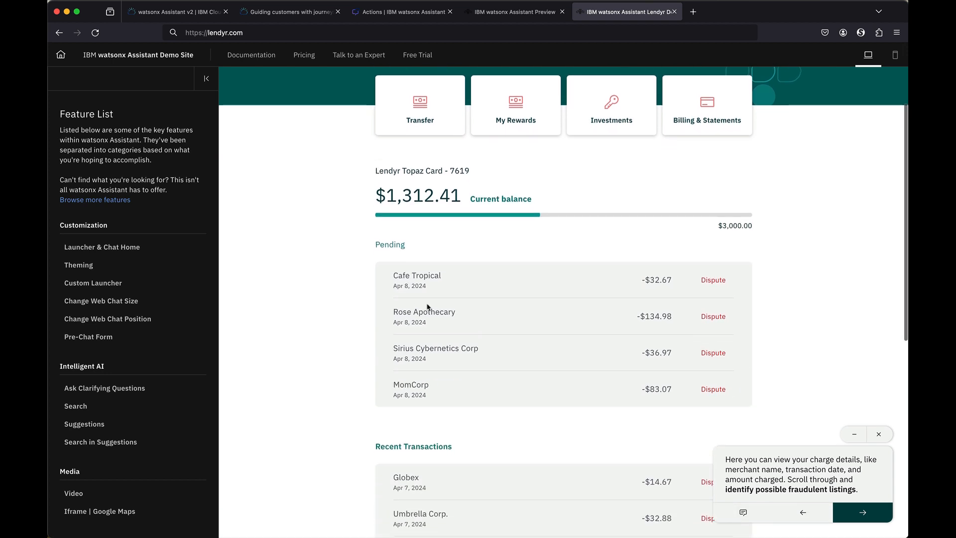
{"action": "left_click", "coordinate": [712, 317]}
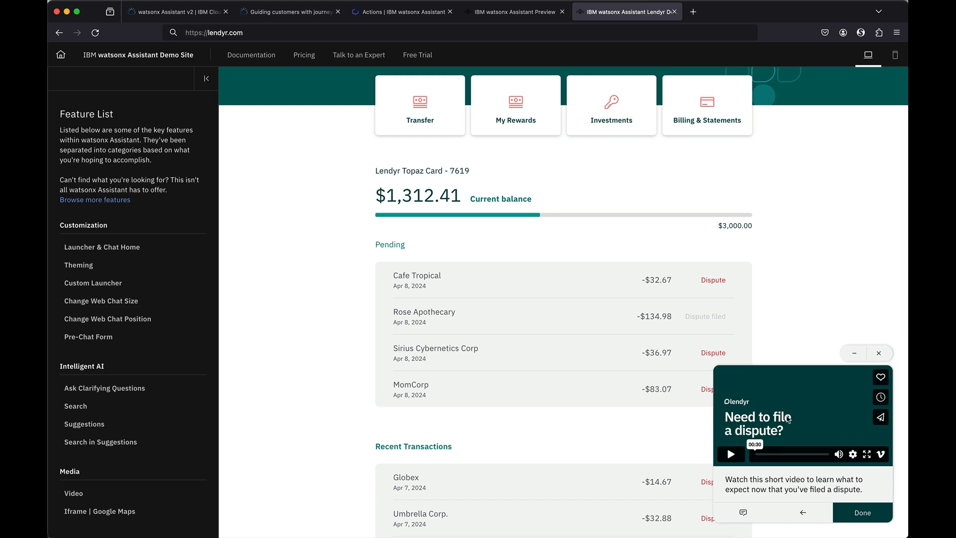
{"action": "left_click", "coordinate": [860, 513]}
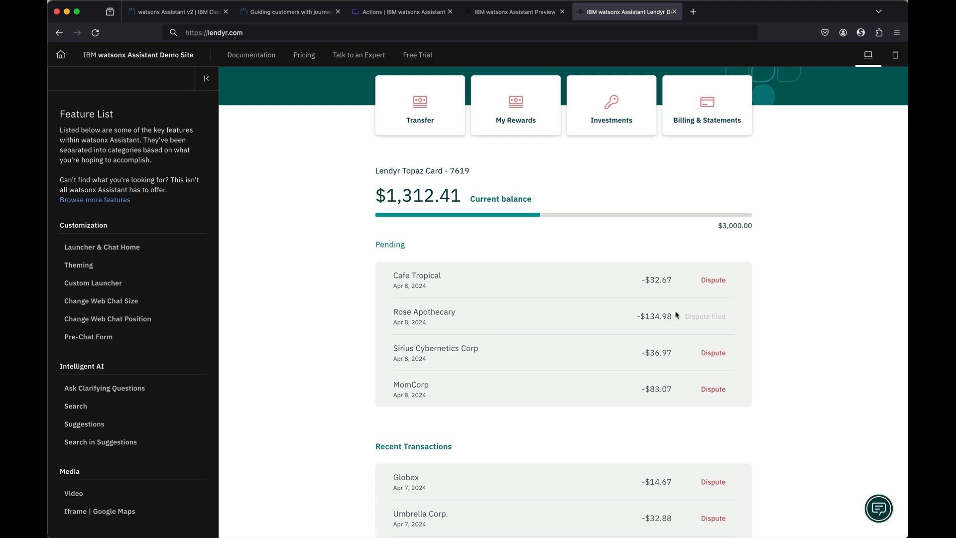
- Return to the journeys documentation and find the JSON example for disputing a charge
{"action": "left_click", "coordinate": [292, 13]}
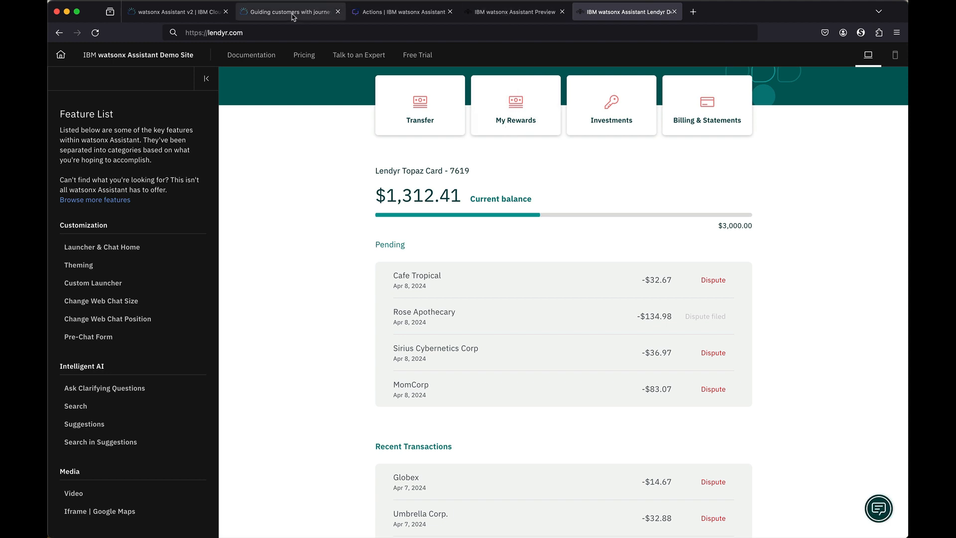
{"action": "scroll", "coordinate": [556, 263], "scroll_direction": "down", "scroll_amount": 7}
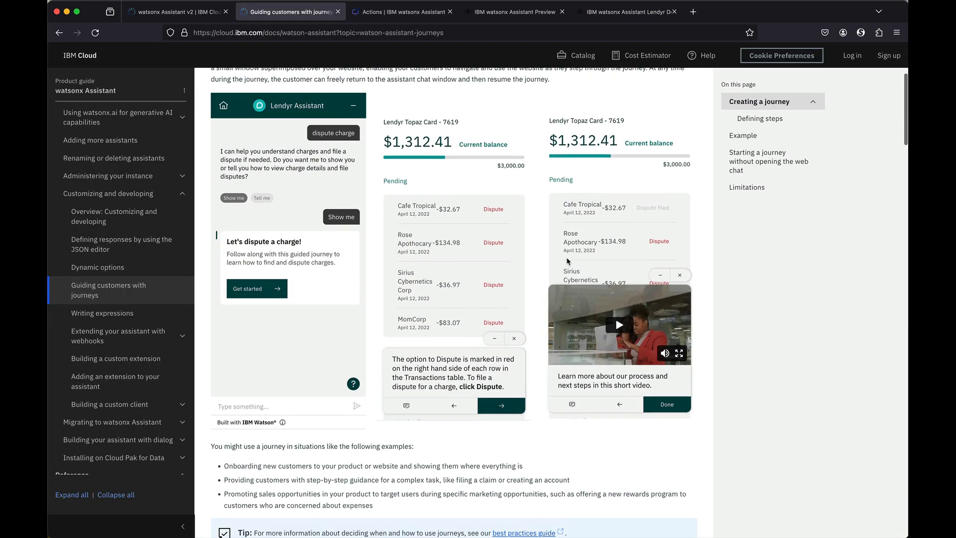
{"action": "scroll", "coordinate": [594, 278], "scroll_direction": "down", "scroll_amount": 15}
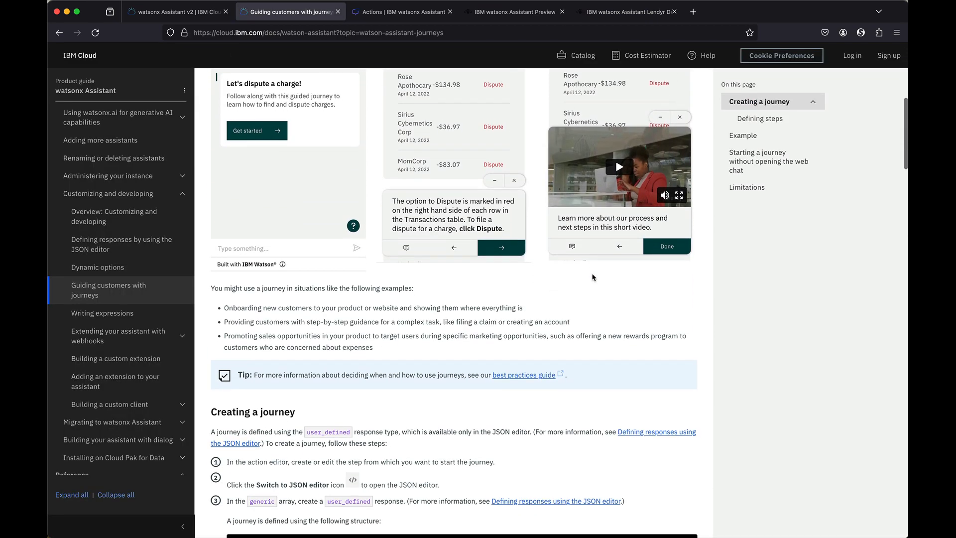
{"action": "scroll", "coordinate": [593, 277], "scroll_direction": "down", "scroll_amount": 12}
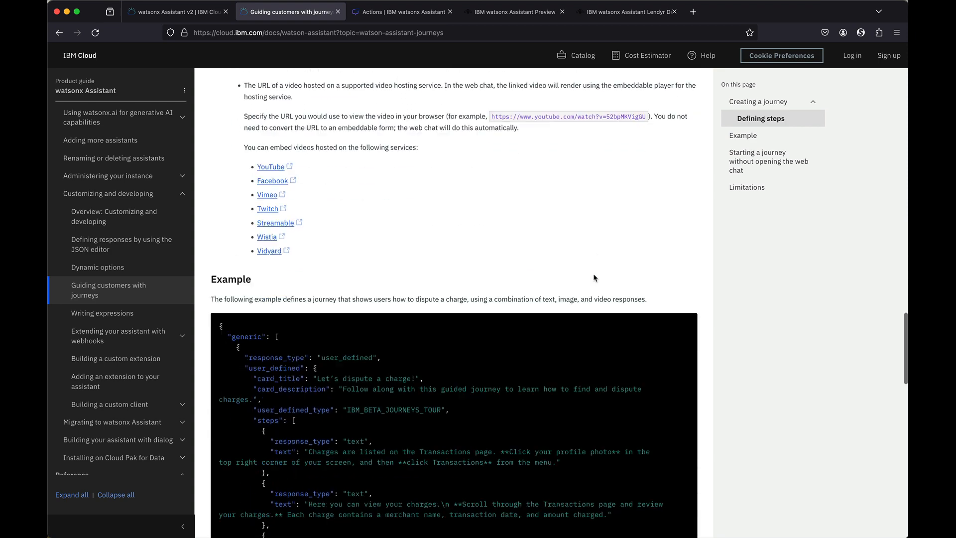
{"action": "scroll", "coordinate": [595, 278], "scroll_direction": "down", "scroll_amount": 1}
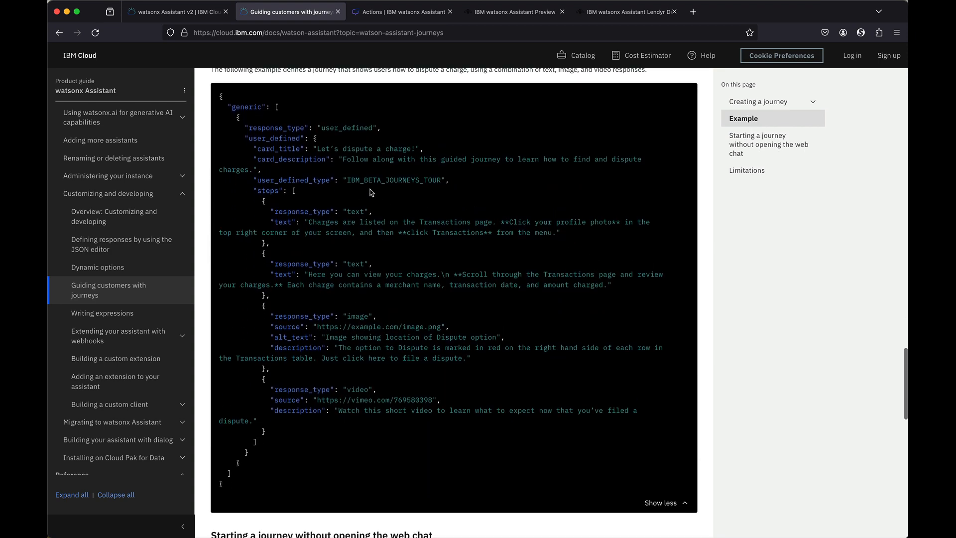
- Examine the example journey's JSON, especially the steps array with its text, image and video responses
{"action": "left_click_drag", "start_coordinate": [219, 95], "coordinate": [258, 487]}
{"action": "left_click", "coordinate": [338, 433]}
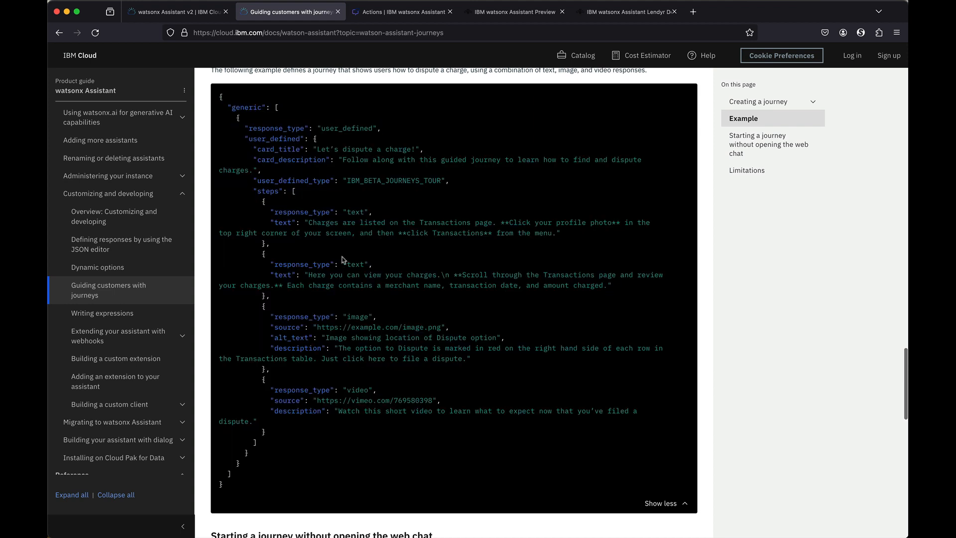
{"action": "scroll", "coordinate": [274, 225], "scroll_direction": "up", "scroll_amount": 3}
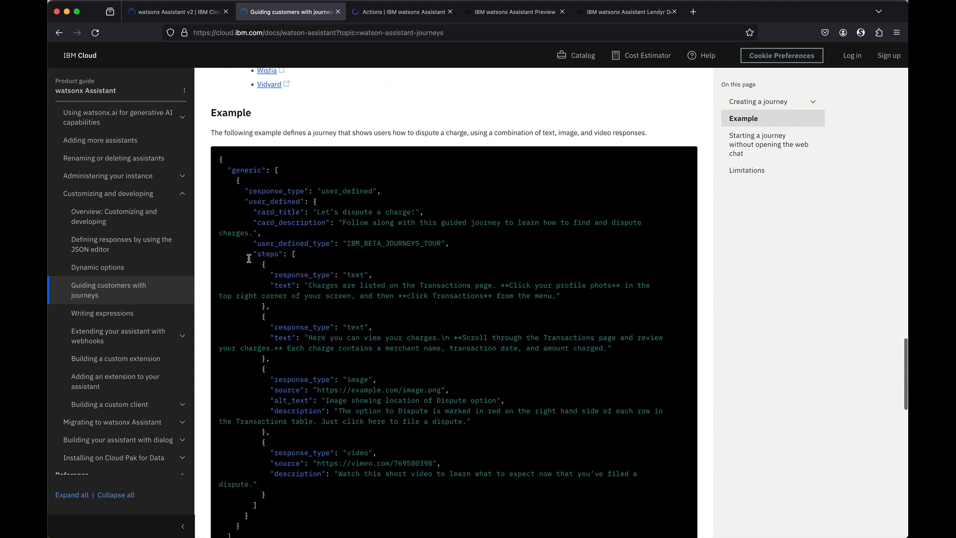
{"action": "left_click_drag", "start_coordinate": [249, 258], "coordinate": [280, 307]}
{"action": "left_click", "coordinate": [280, 306]}
{"action": "scroll", "coordinate": [389, 404], "scroll_direction": "up", "scroll_amount": 1}
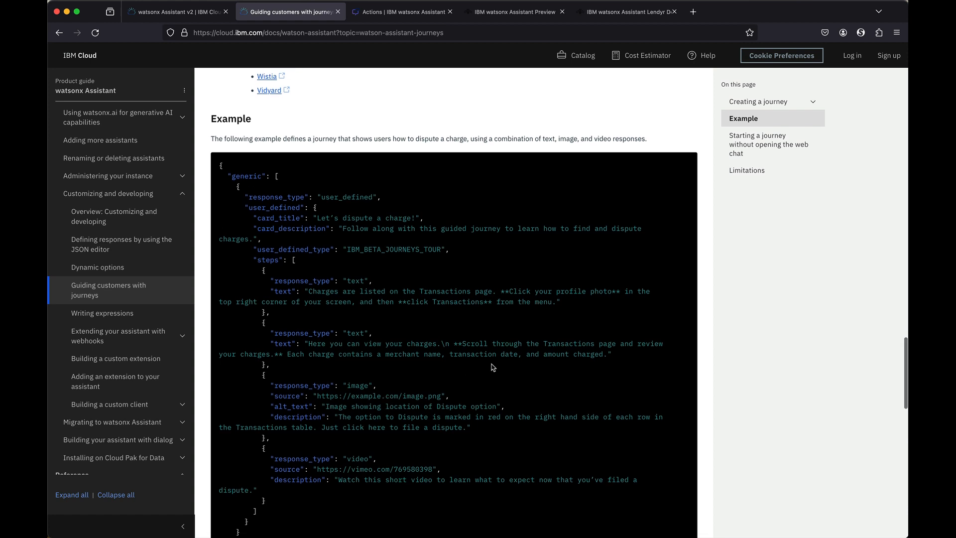
{"action": "scroll", "coordinate": [492, 367], "scroll_direction": "down", "scroll_amount": 3}
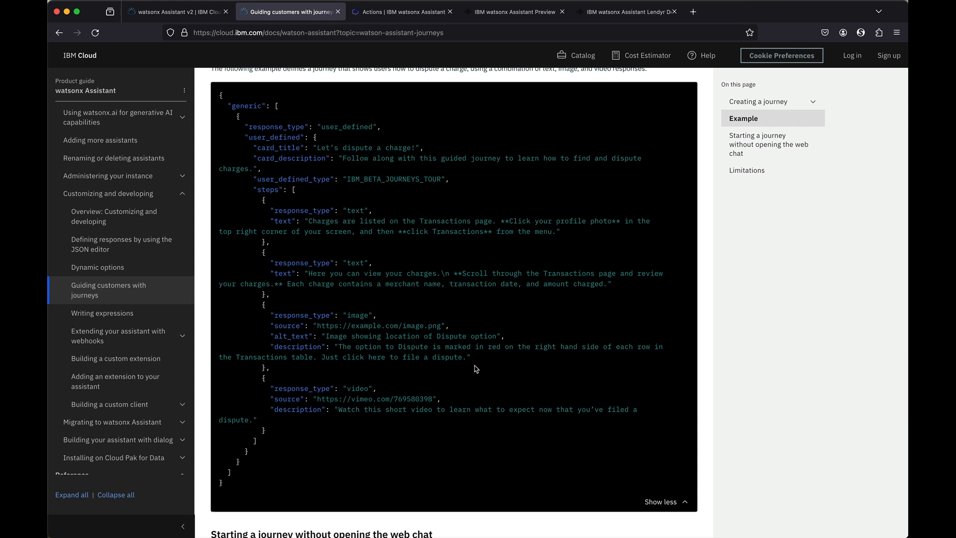
- Open the Example action in watsonx Assistant and inspect the response text and subaction call of step 1
{"action": "left_click", "coordinate": [399, 14]}
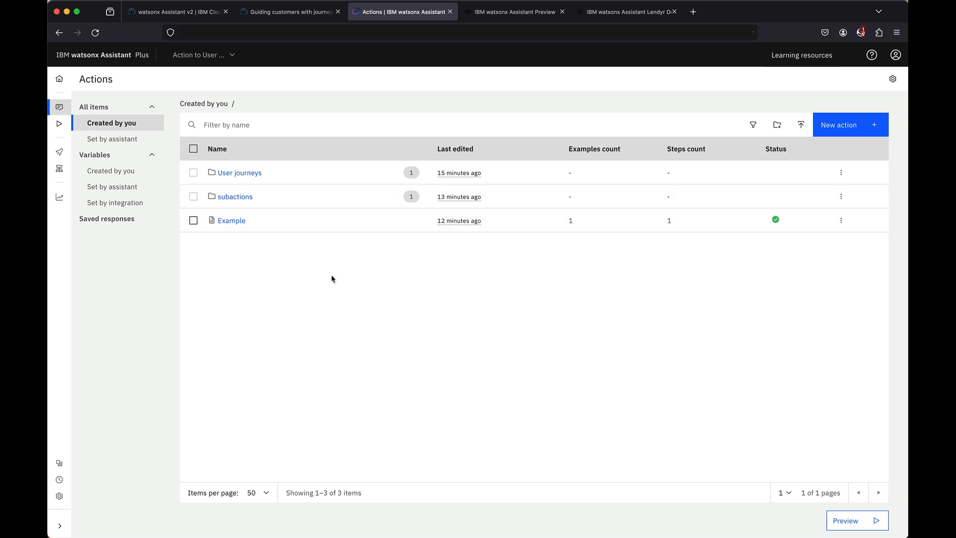
{"action": "left_click", "coordinate": [232, 221]}
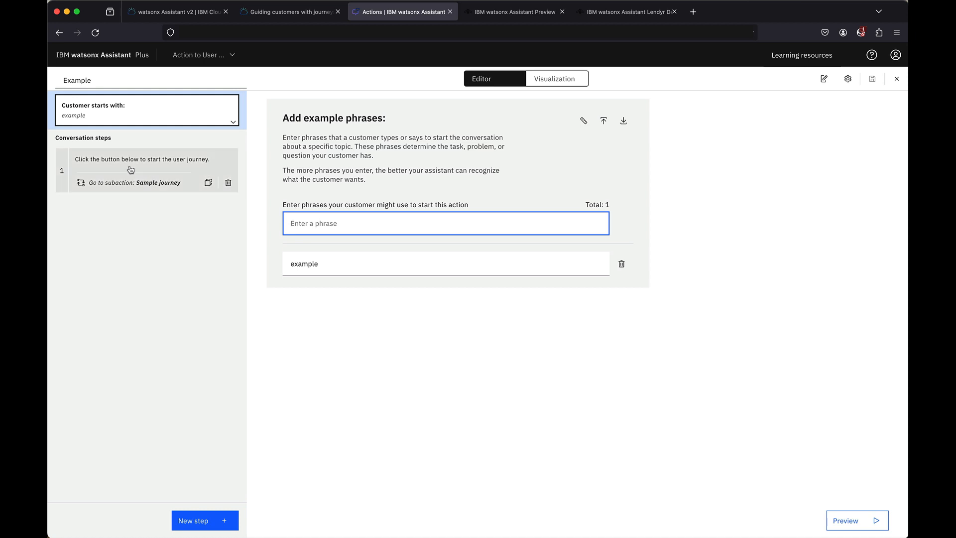
{"action": "left_click", "coordinate": [140, 173]}
{"action": "left_click_drag", "start_coordinate": [276, 215], "coordinate": [432, 218]}
{"action": "left_click", "coordinate": [466, 218]}
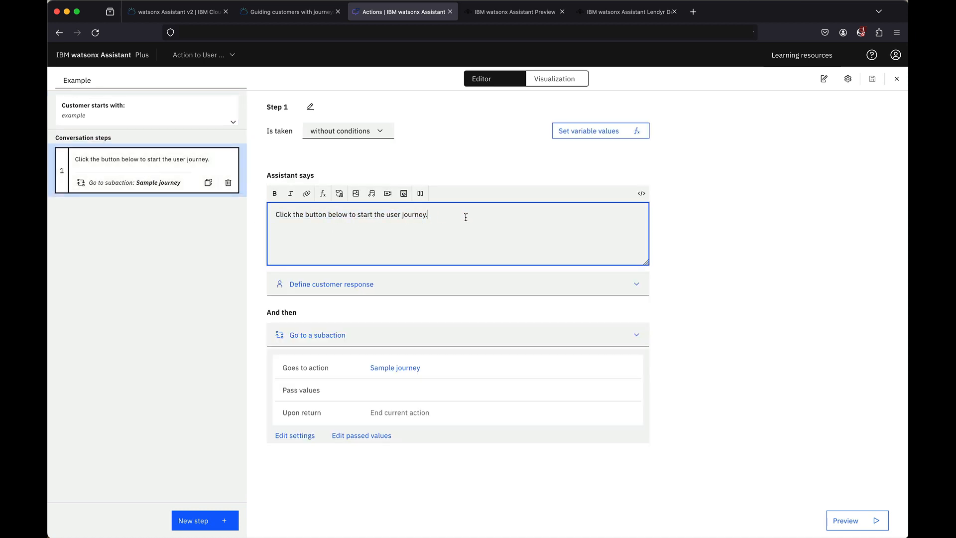
{"action": "left_click", "coordinate": [172, 286]}
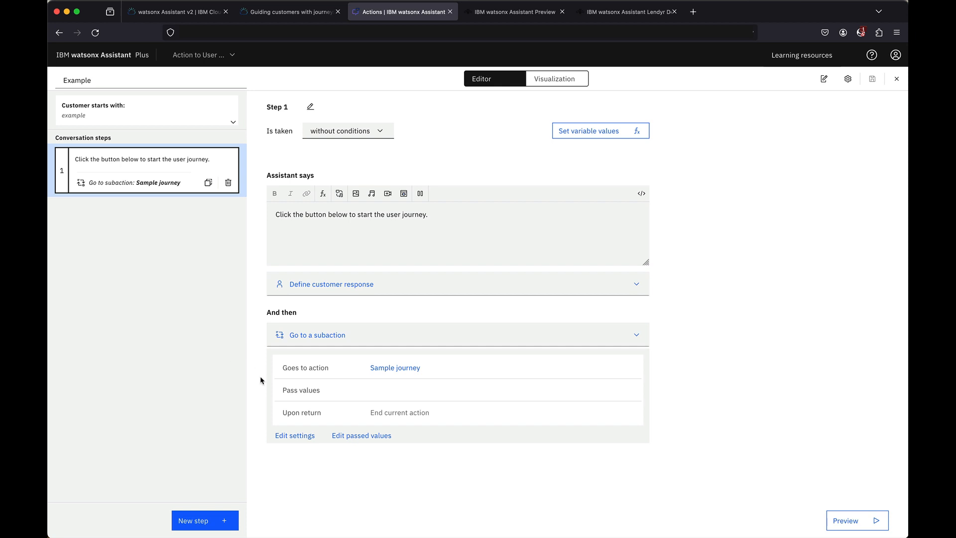
- Open the Sample journey subaction and look through its conversation steps down to "Convert to user journey"
{"action": "left_click", "coordinate": [401, 369]}
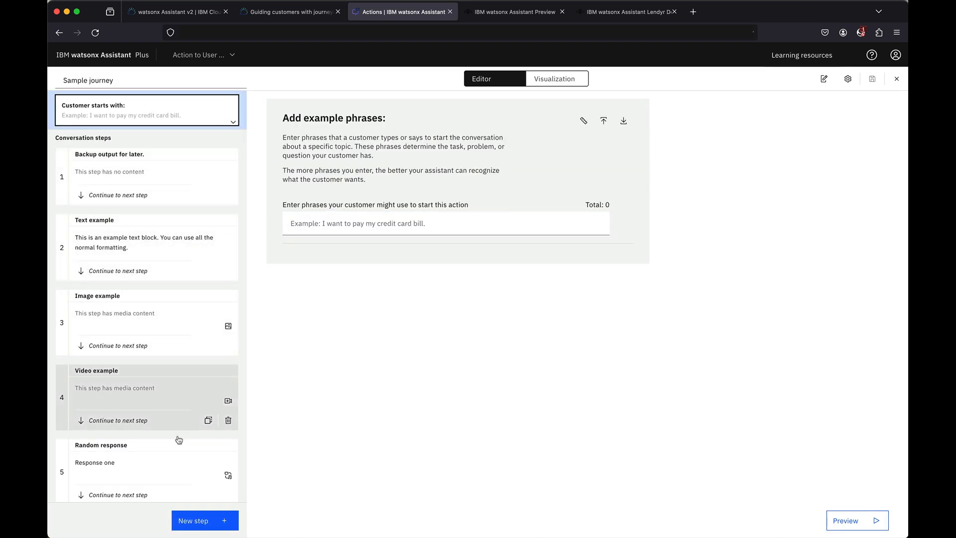
{"action": "scroll", "coordinate": [167, 465], "scroll_direction": "down", "scroll_amount": 2}
{"action": "scroll", "coordinate": [166, 466], "scroll_direction": "down", "scroll_amount": 3}
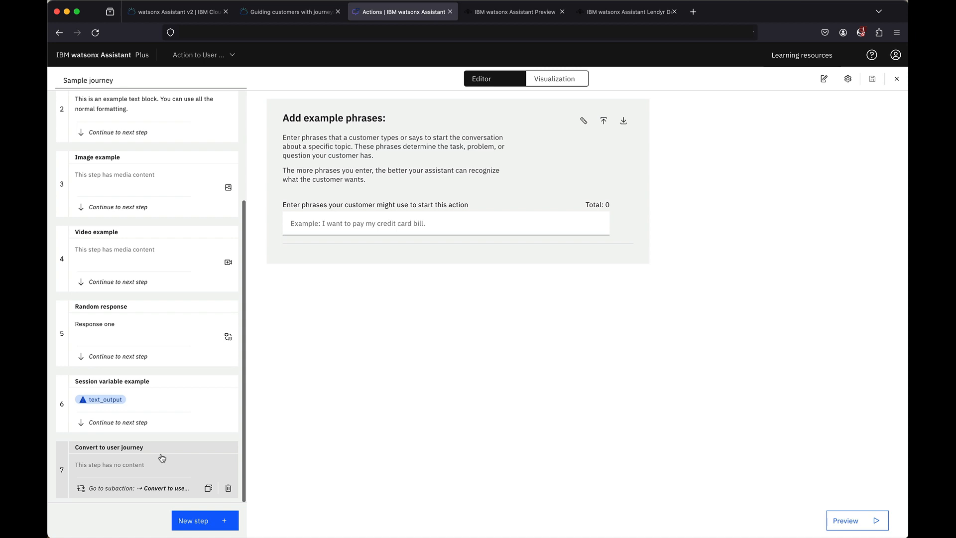
{"action": "scroll", "coordinate": [162, 458], "scroll_direction": "up", "scroll_amount": 5}
- Examine how step 1 of Sample journey sets the backup_output and output.generic variable values
{"action": "left_click", "coordinate": [126, 188]}
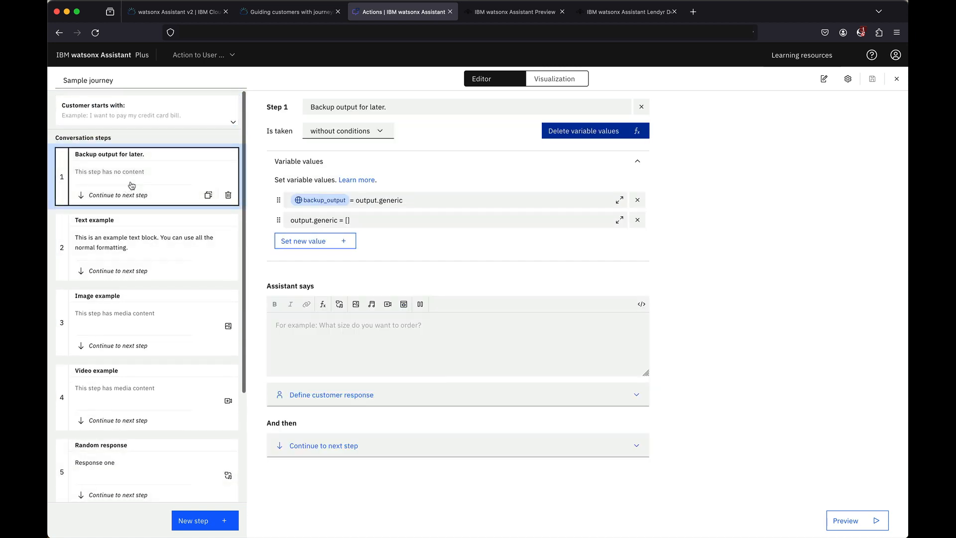
{"action": "left_click", "coordinate": [358, 203]}
{"action": "left_click_drag", "start_coordinate": [355, 201], "coordinate": [416, 202]}
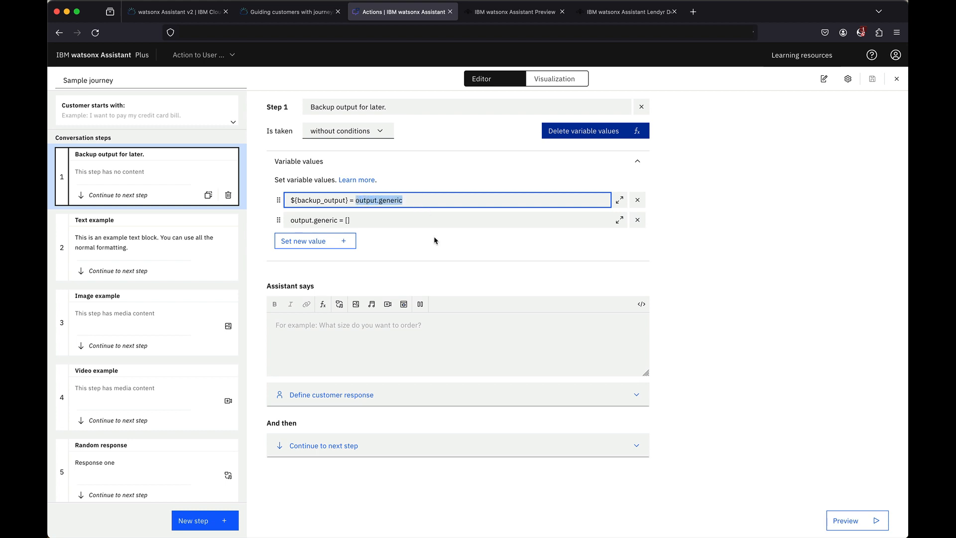
{"action": "left_click", "coordinate": [728, 310]}
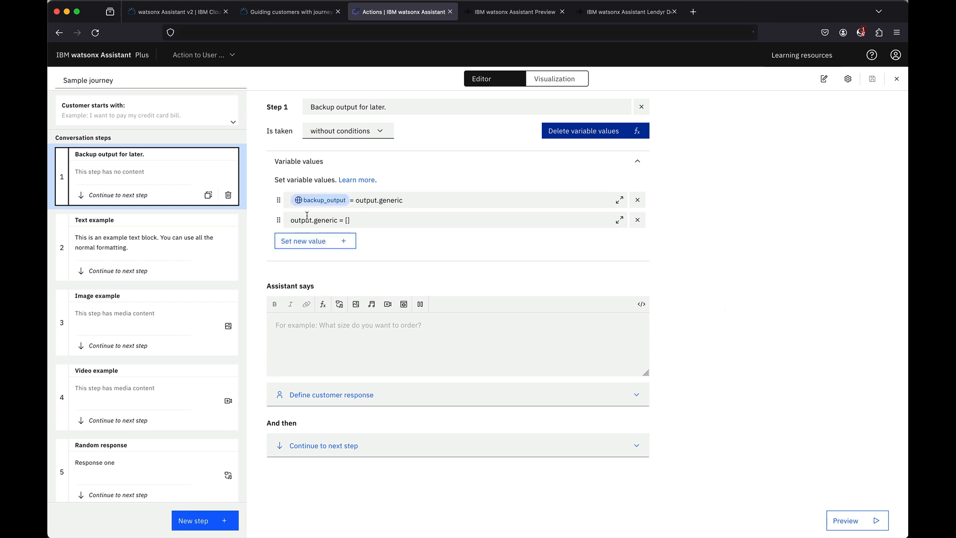
{"action": "left_click", "coordinate": [294, 224]}
{"action": "left_click", "coordinate": [364, 222]}
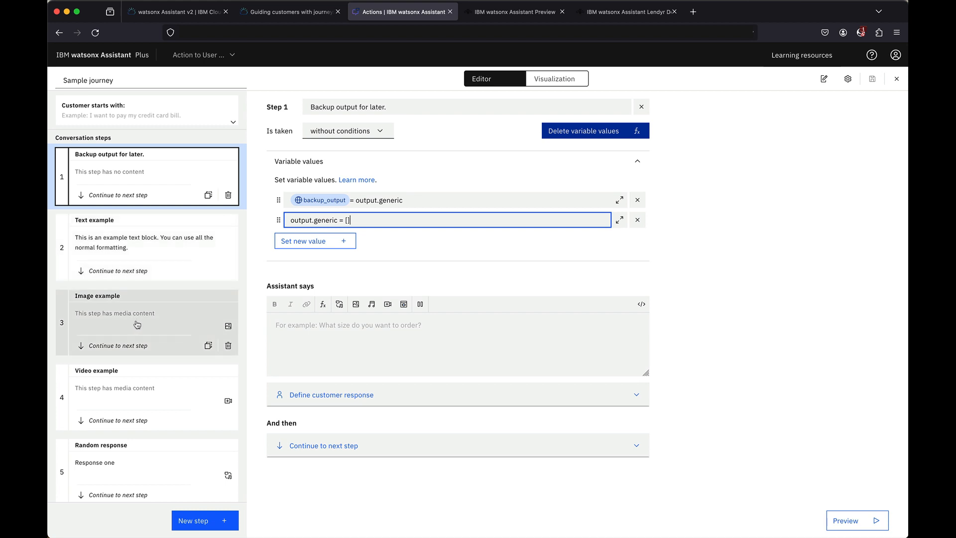
{"action": "scroll", "coordinate": [144, 393], "scroll_direction": "down", "scroll_amount": 1}
{"action": "scroll", "coordinate": [147, 378], "scroll_direction": "up", "scroll_amount": 1}
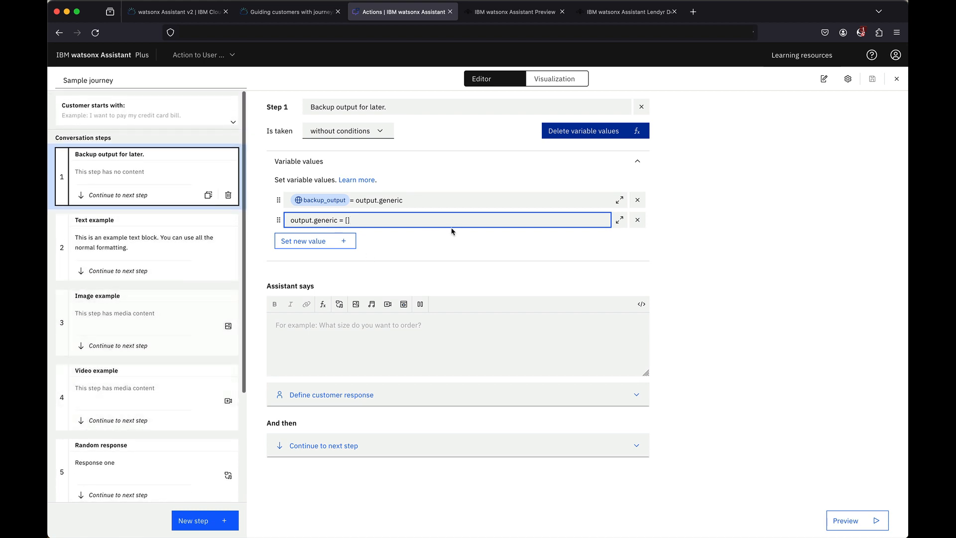
{"action": "left_click", "coordinate": [664, 282]}
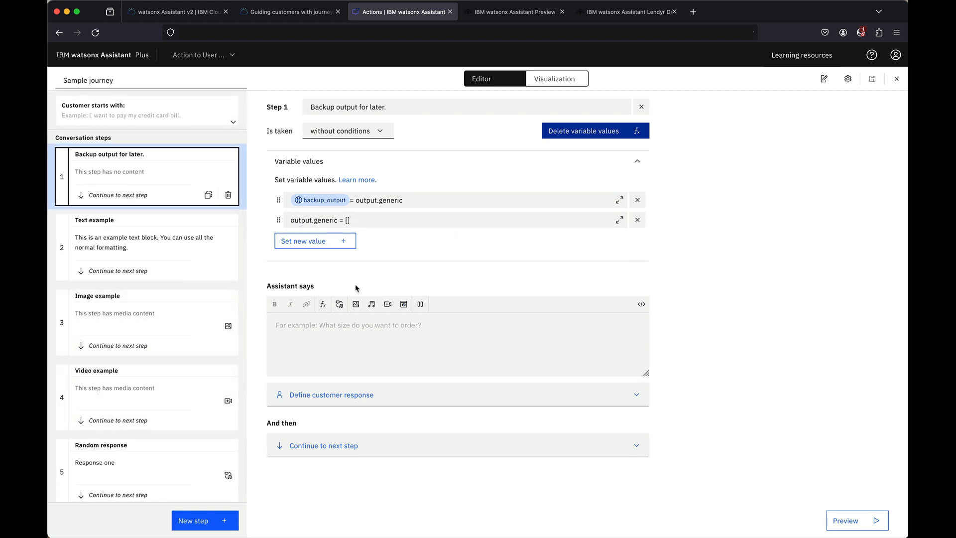
- Shorten the image description in the Image example step to "Here is an image of a cat." and update the response
{"action": "left_click", "coordinate": [143, 247]}
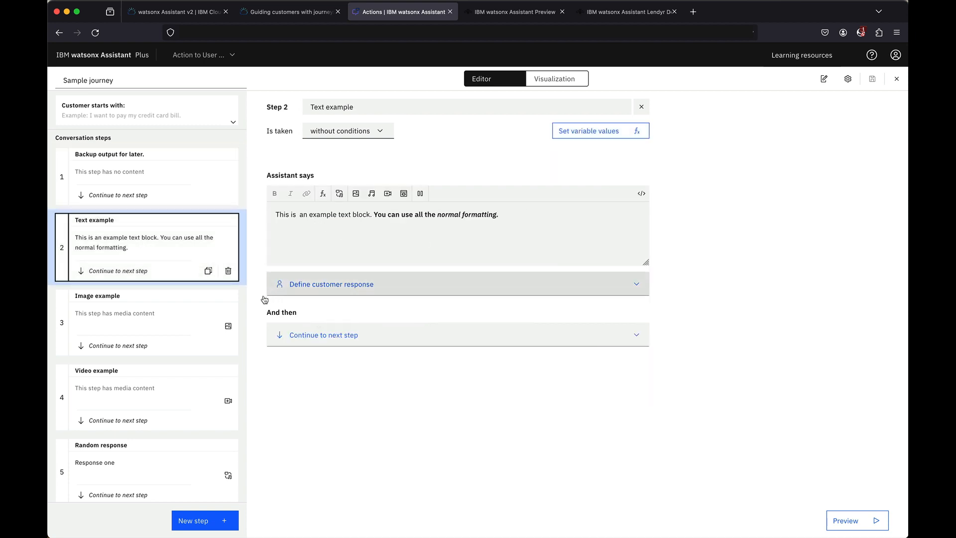
{"action": "left_click", "coordinate": [157, 328]}
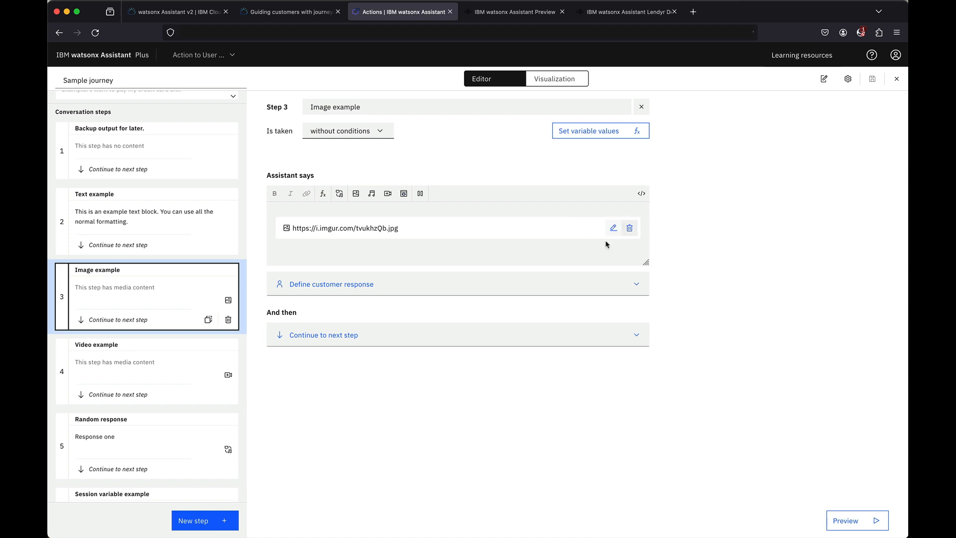
{"action": "left_click", "coordinate": [613, 229]}
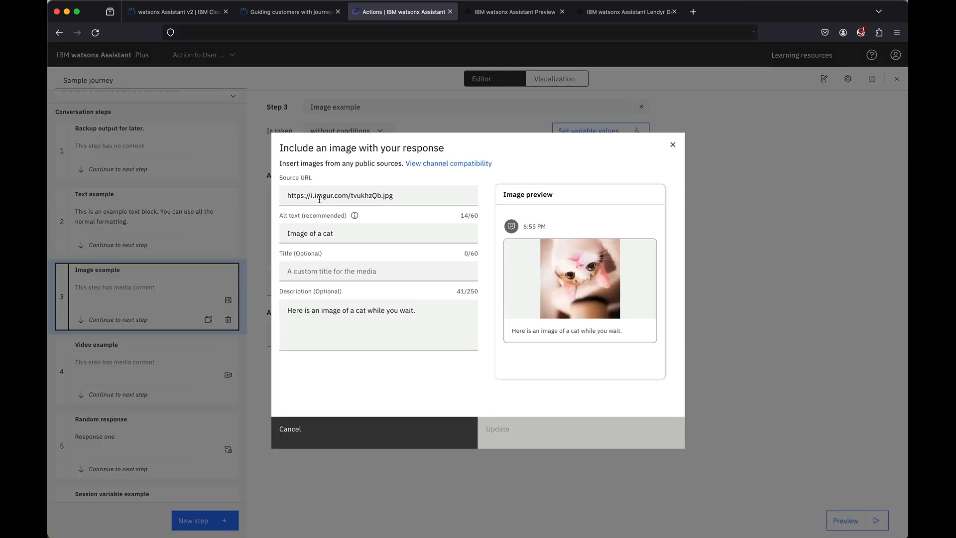
{"action": "left_click_drag", "start_coordinate": [370, 313], "coordinate": [416, 311]}
{"action": "key", "text": "BackSpace"}
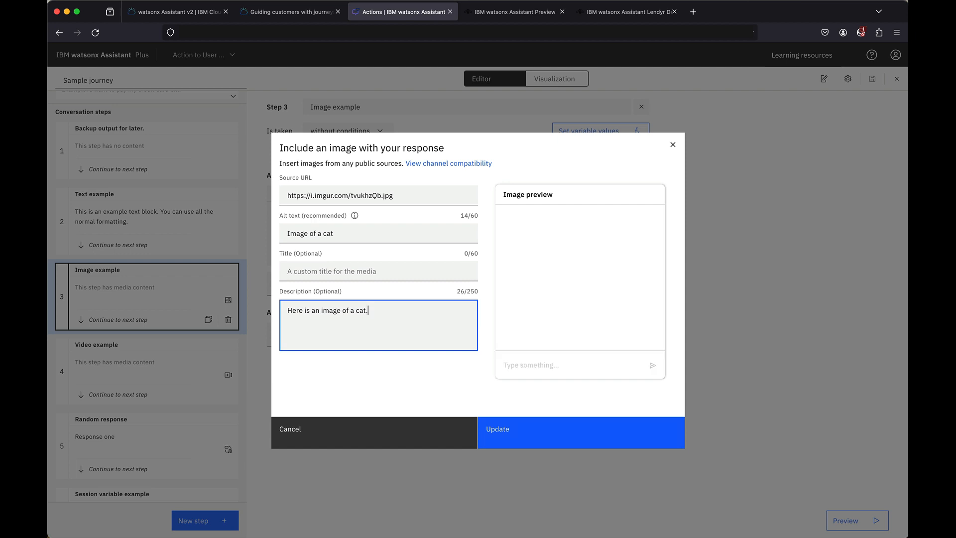
{"action": "left_click", "coordinate": [438, 379]}
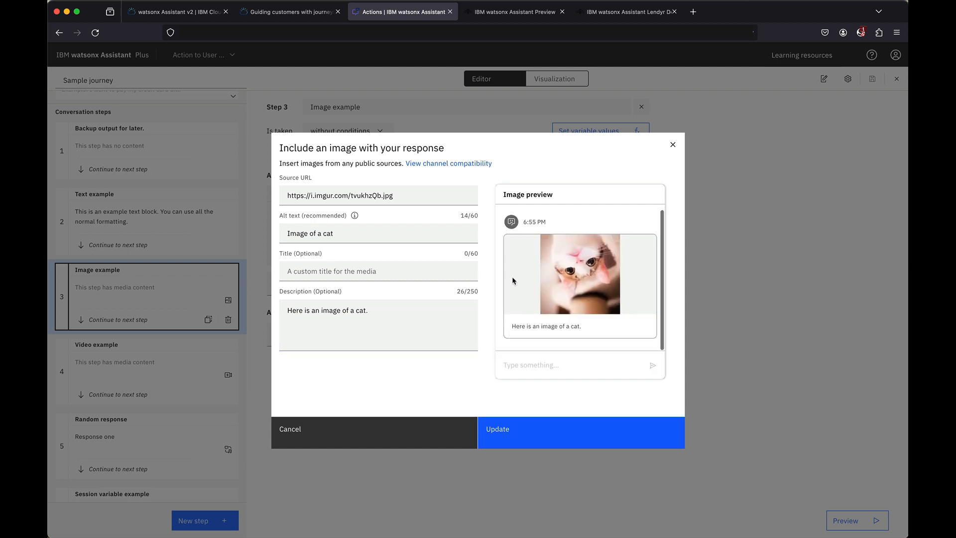
{"action": "left_click", "coordinate": [525, 438]}
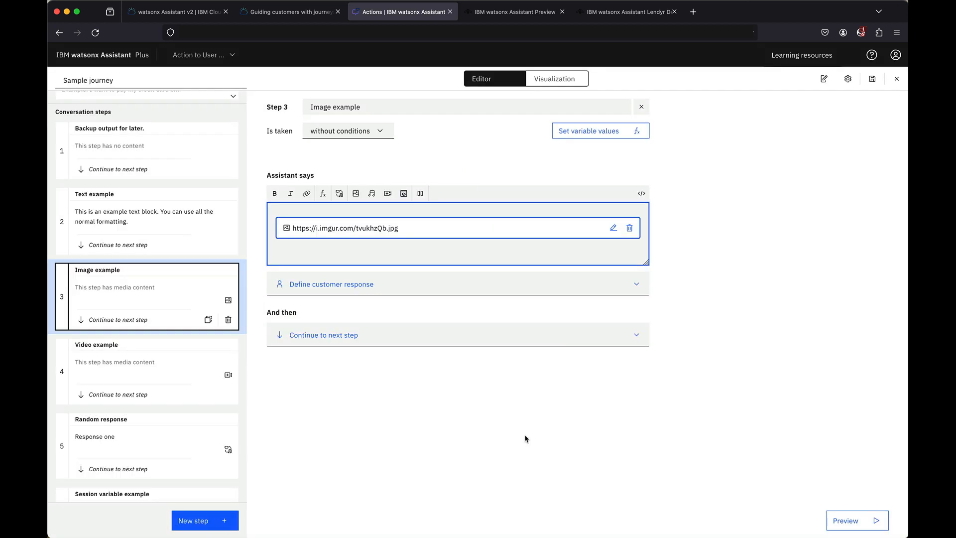
- Inspect the video response settings of the Video example step and the response variations of the Random response step
{"action": "left_click", "coordinate": [176, 353]}
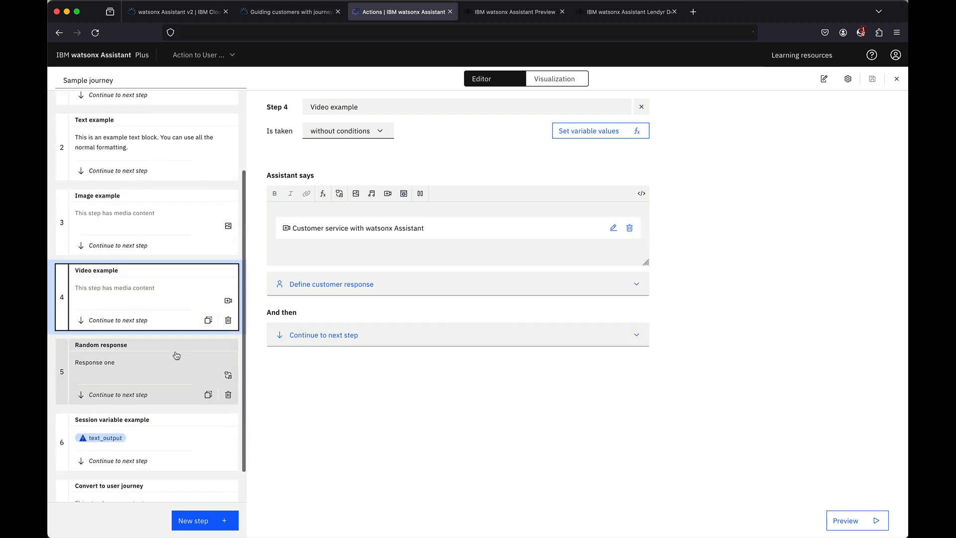
{"action": "left_click", "coordinate": [613, 227]}
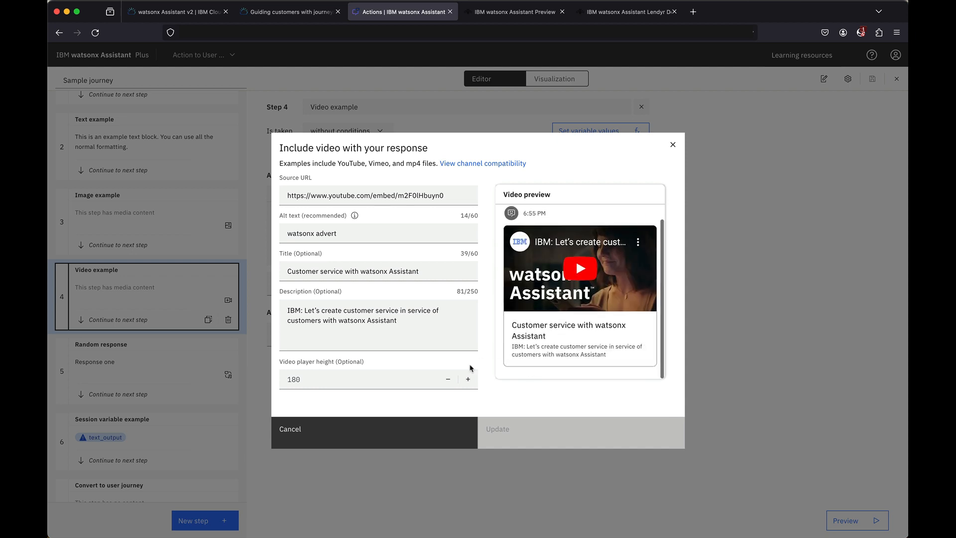
{"action": "left_click", "coordinate": [368, 435]}
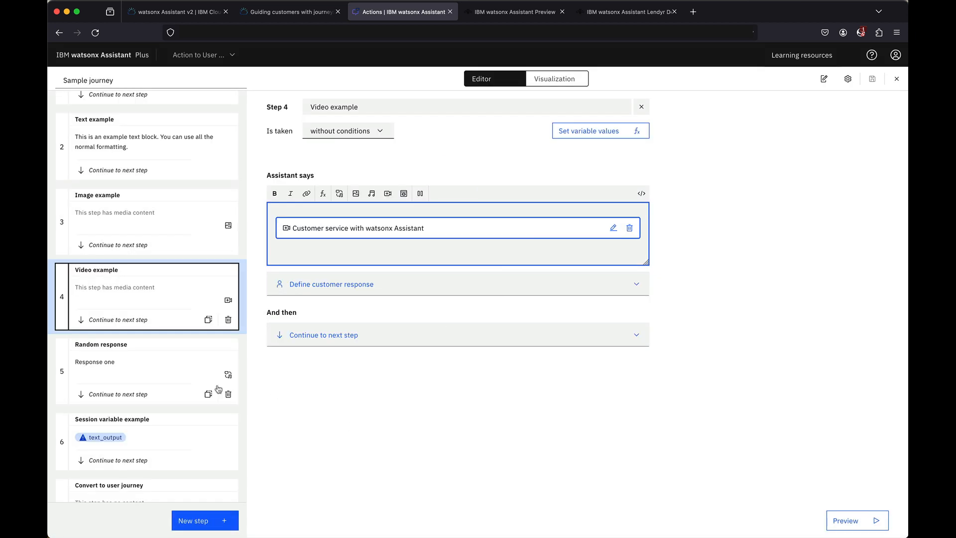
{"action": "left_click", "coordinate": [141, 362]}
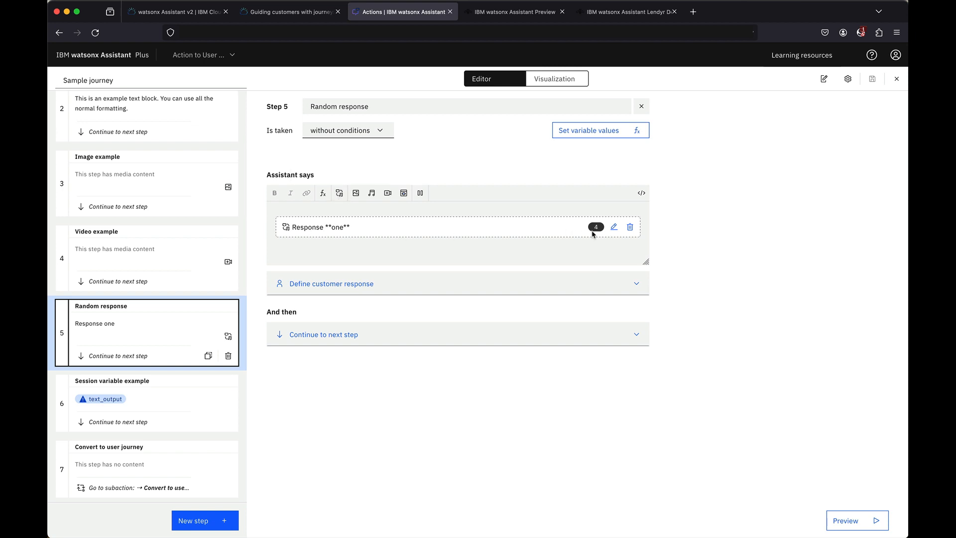
{"action": "left_click", "coordinate": [614, 228]}
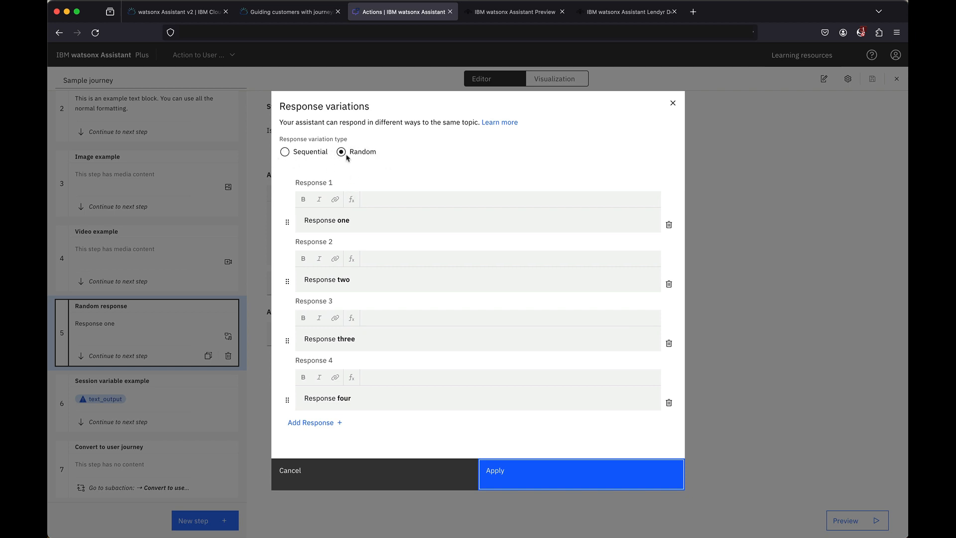
{"action": "left_click", "coordinate": [326, 482]}
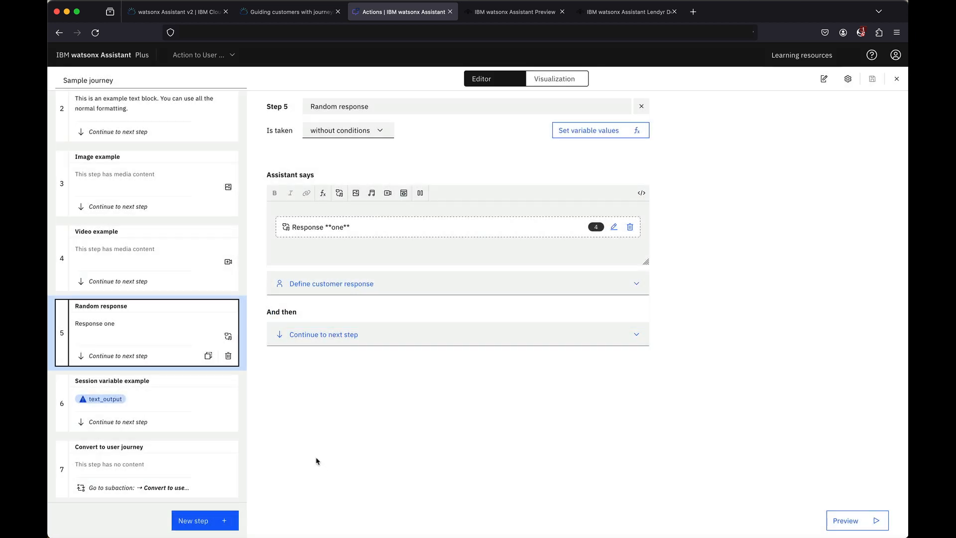
- Examine how the Session variable example step sets and outputs text_output, and view the options for including an iframe
{"action": "left_click", "coordinate": [160, 404]}
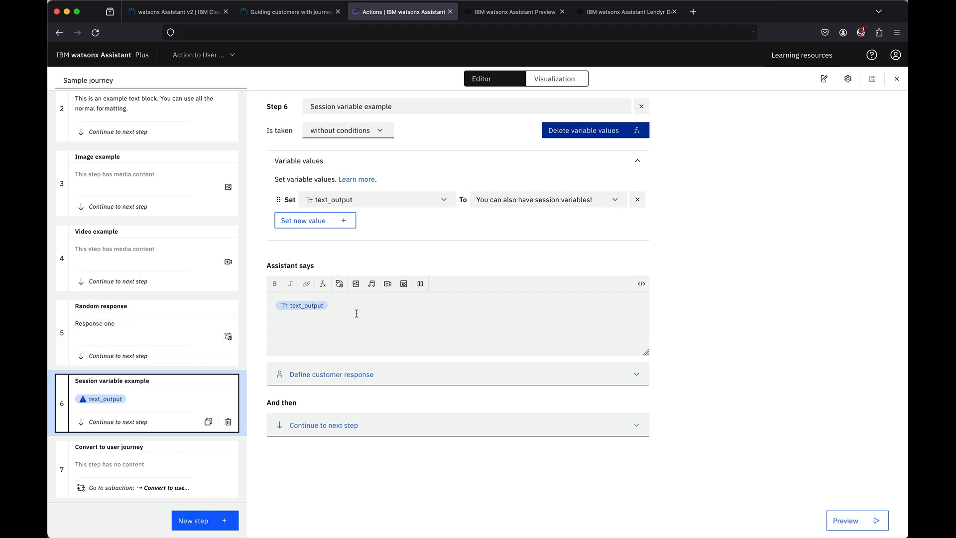
{"action": "left_click", "coordinate": [404, 283]}
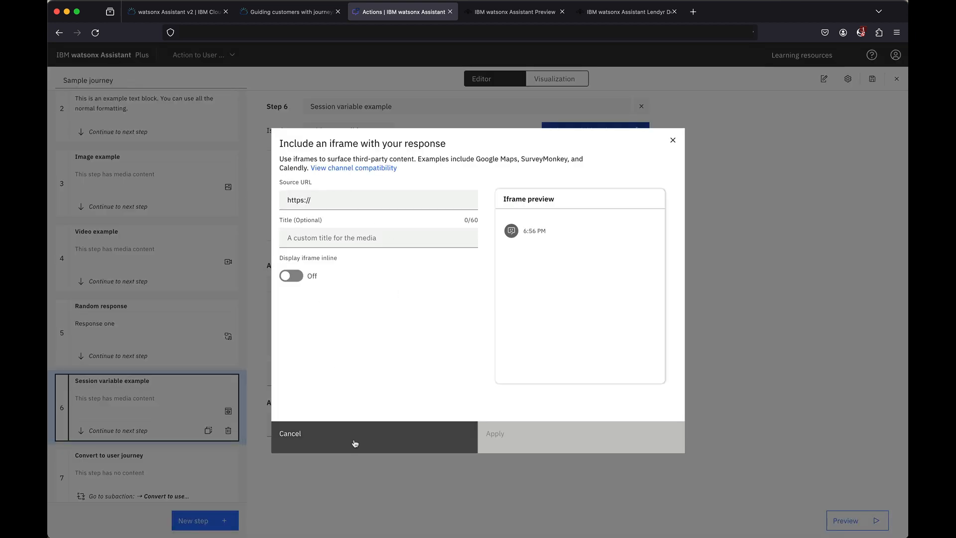
{"action": "left_click", "coordinate": [354, 441]}
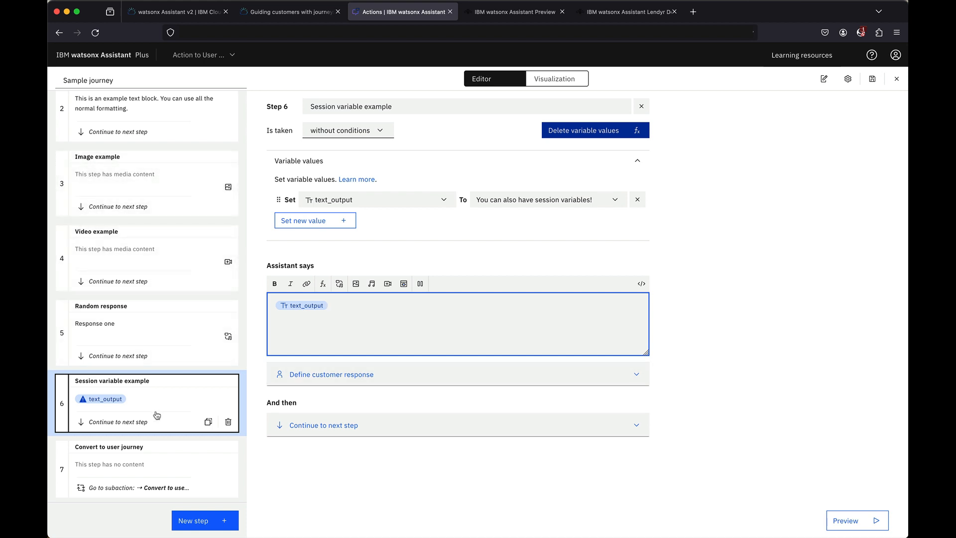
- Examine the Card title and Card Description values that step 7 passes to the Convert to user journey subaction
{"action": "left_click", "coordinate": [132, 466]}
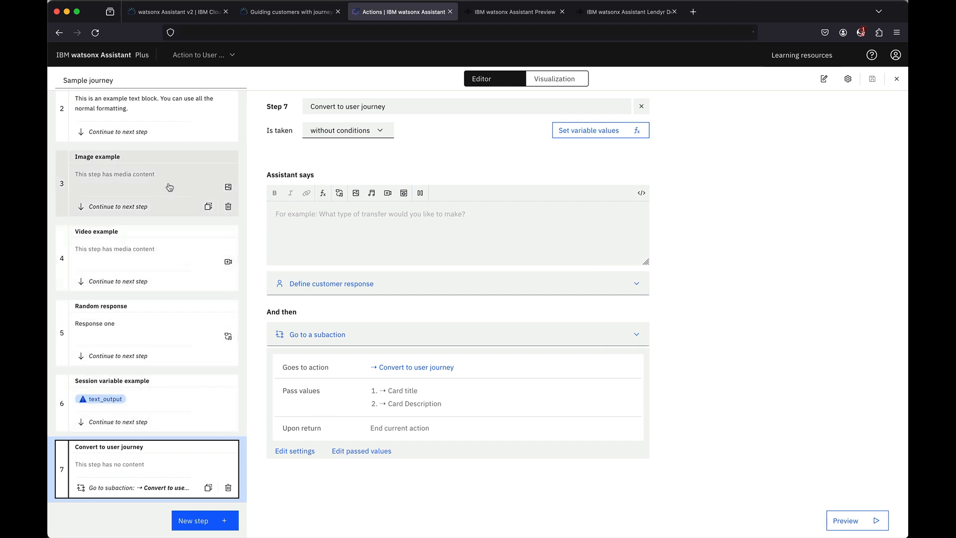
{"action": "scroll", "coordinate": [157, 178], "scroll_direction": "up", "scroll_amount": 3}
{"action": "scroll", "coordinate": [158, 178], "scroll_direction": "down", "scroll_amount": 5}
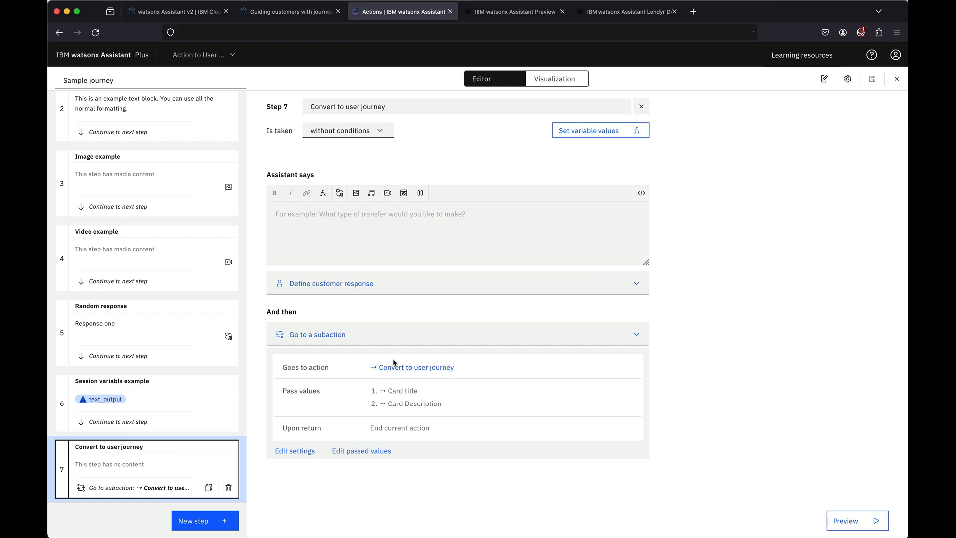
{"action": "left_click", "coordinate": [349, 453]}
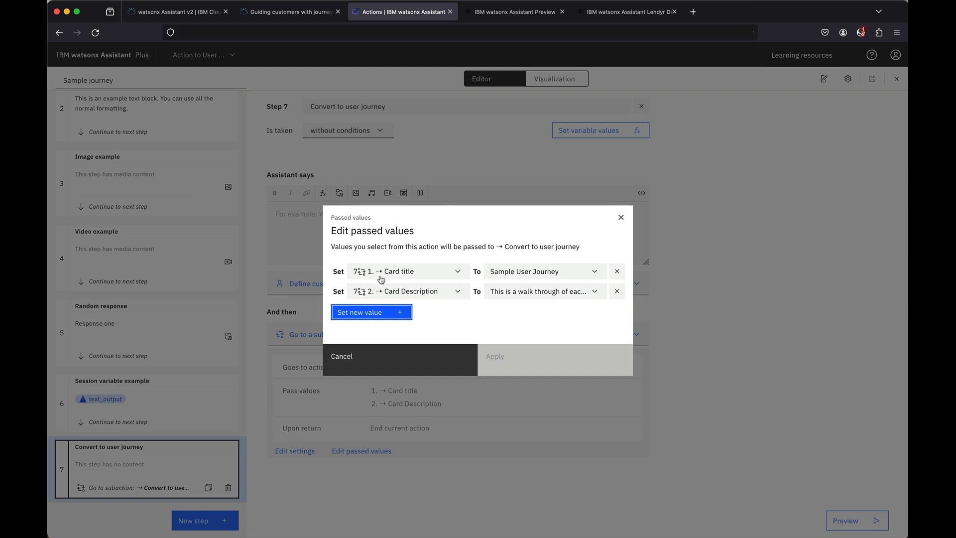
{"action": "left_click", "coordinate": [458, 273]}
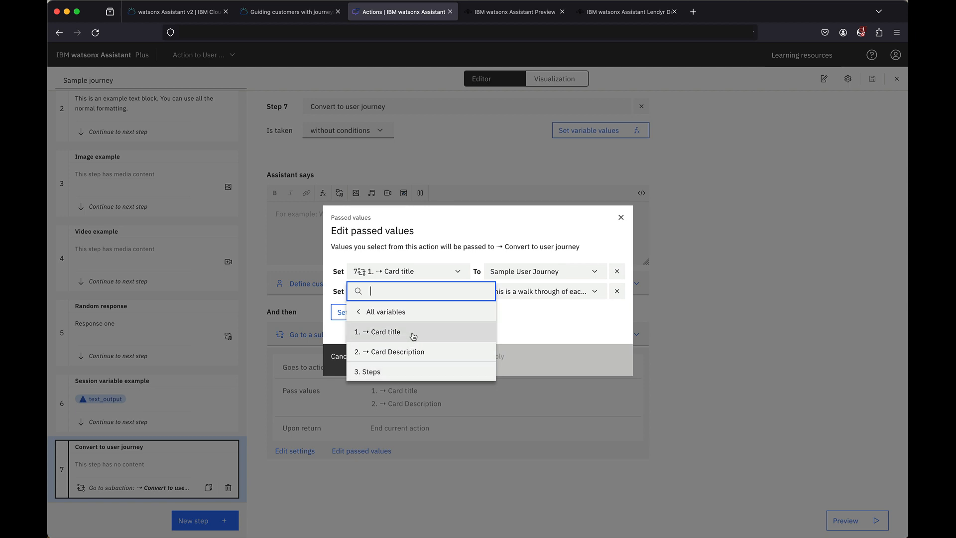
{"action": "left_click", "coordinate": [415, 350]}
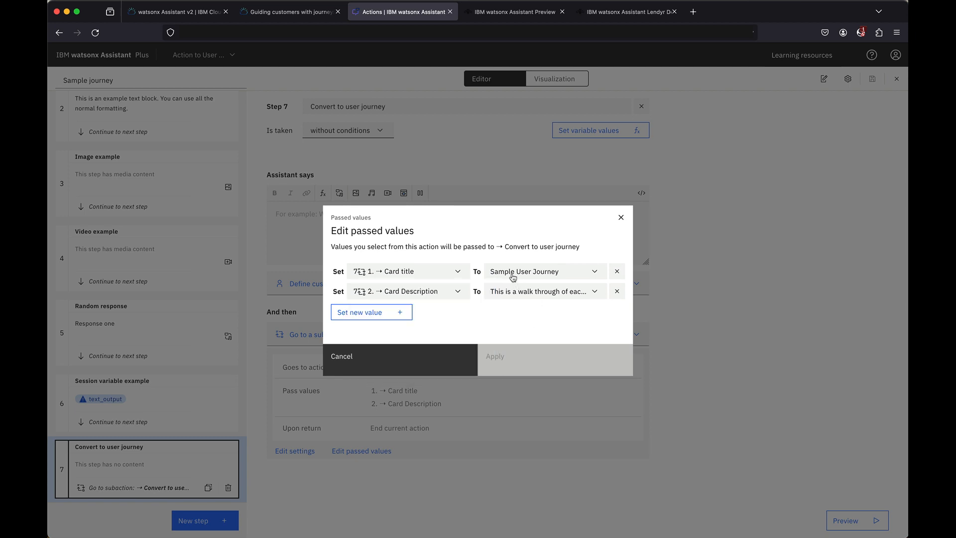
{"action": "left_click", "coordinate": [424, 358]}
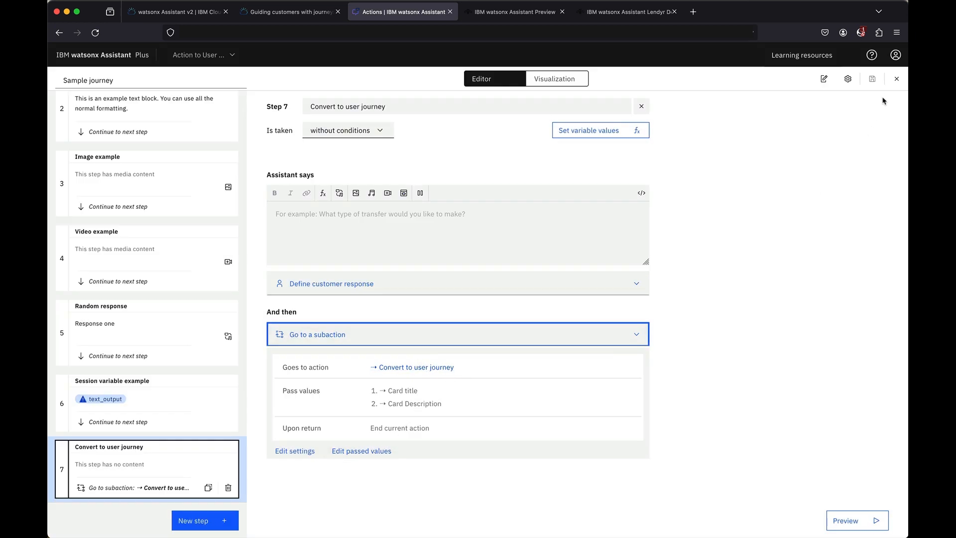
- Close Sample journey, open Convert to user journey from the subactions folder, and inspect its Card title, Card Description and Steps steps
{"action": "left_click", "coordinate": [895, 79]}
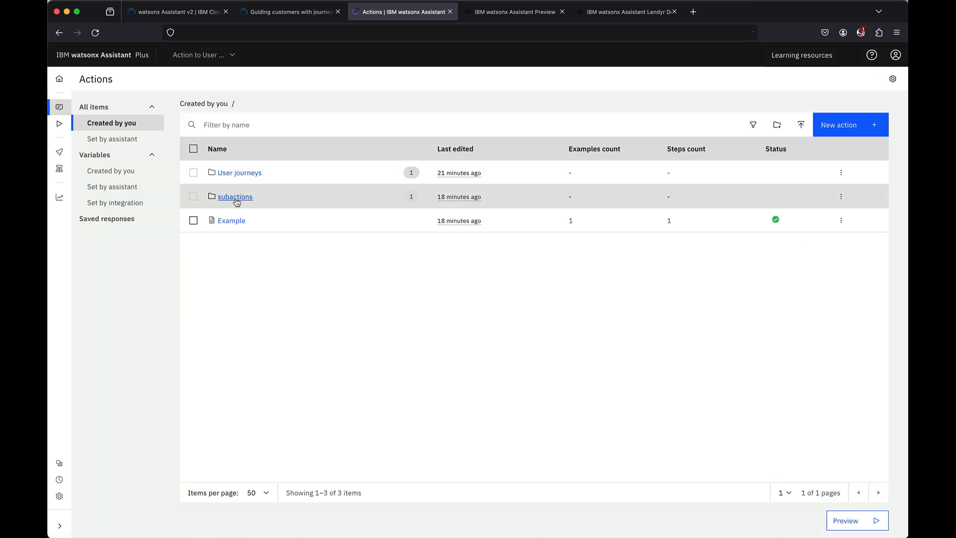
{"action": "left_click", "coordinate": [236, 198]}
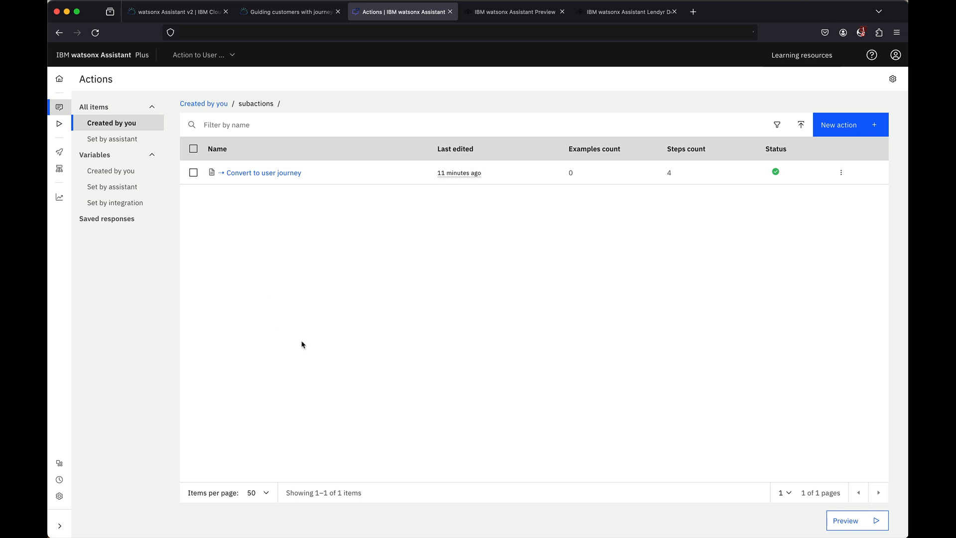
{"action": "left_click", "coordinate": [125, 180]}
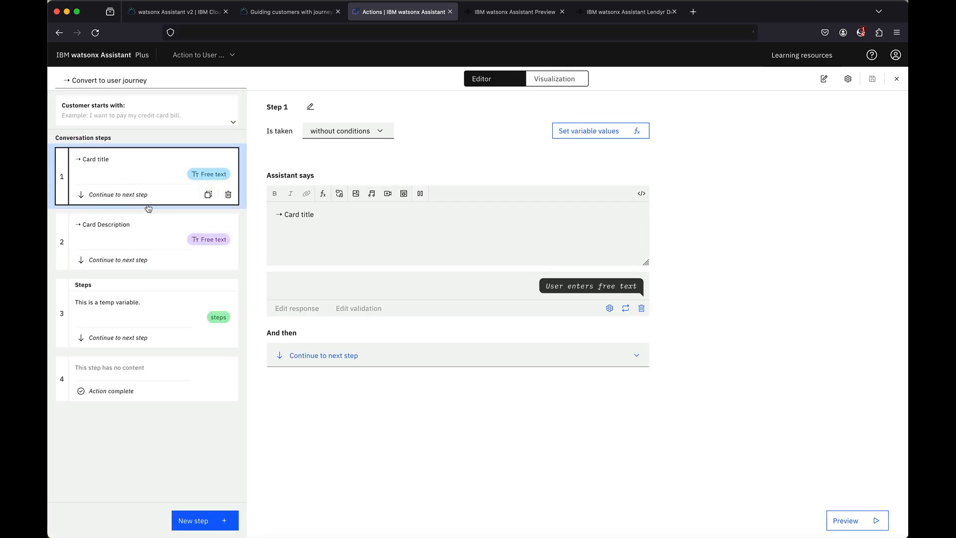
{"action": "left_click", "coordinate": [135, 247]}
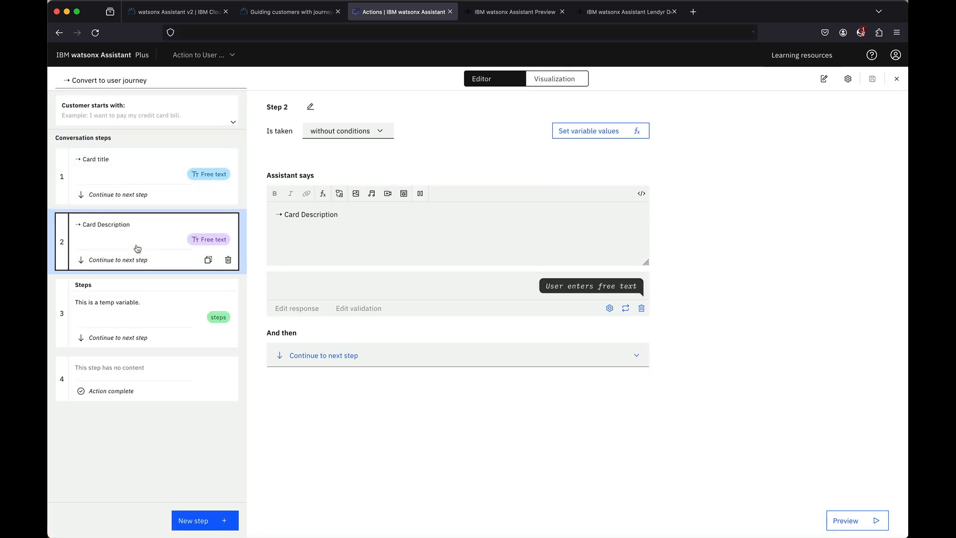
{"action": "left_click", "coordinate": [113, 320]}
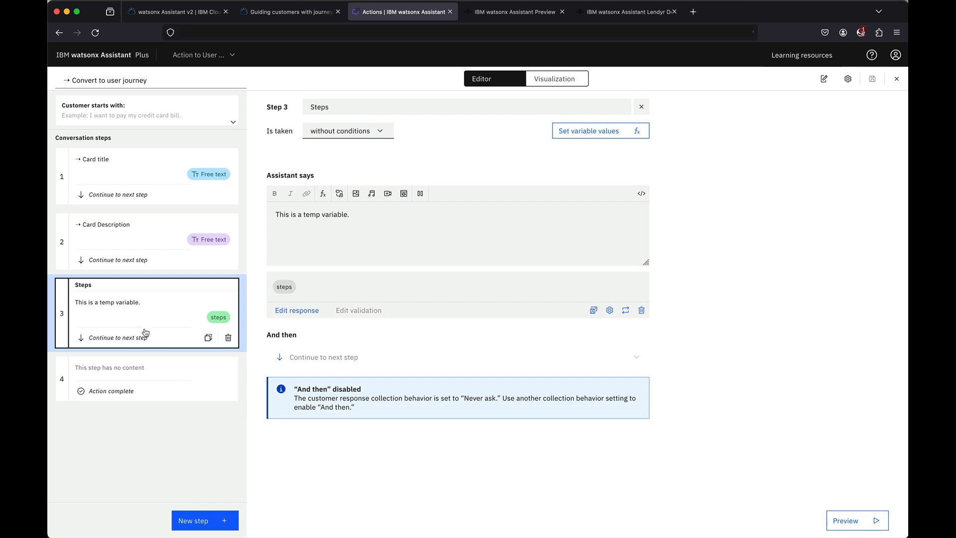
- Name step 4 of the Convert to user journey action "Create user journey"
{"action": "left_click", "coordinate": [157, 380]}
{"action": "left_click", "coordinate": [310, 106]}
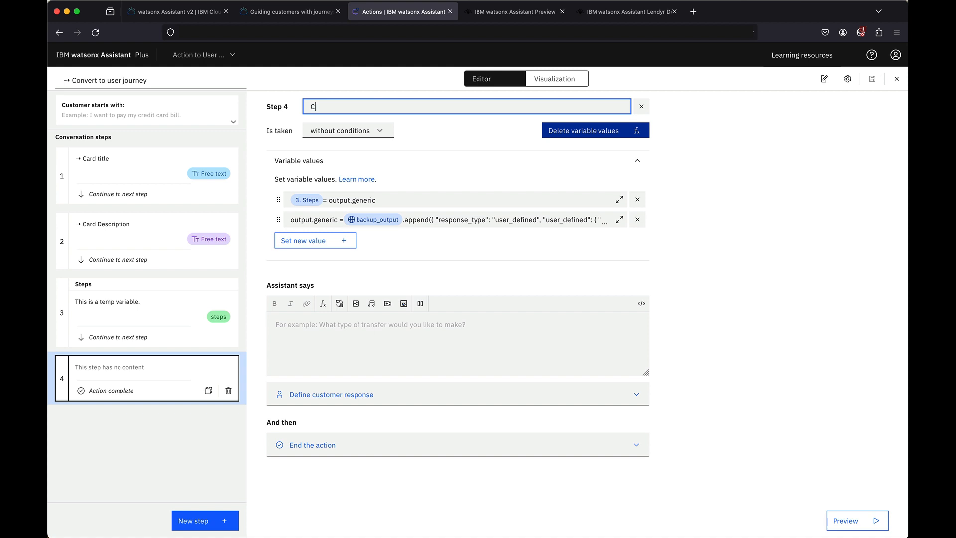
{"action": "type", "text": "Create user journey"}
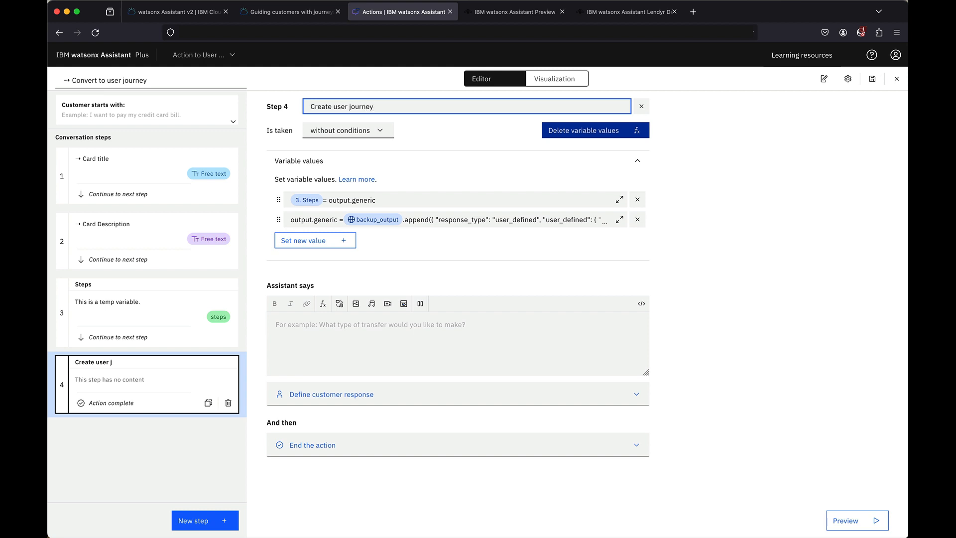
{"action": "key", "text": "Return"}
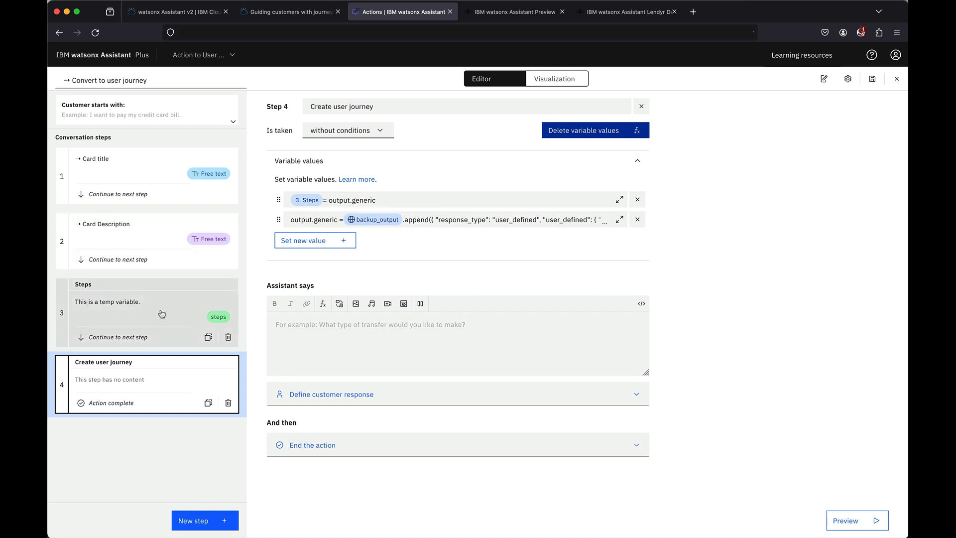
- Examine step 4's full output.generic expression, including the appended user_defined response and its IBM_BETA_JOURNEYS_TOUR type, and close it without applying edits
{"action": "left_click", "coordinate": [620, 220]}
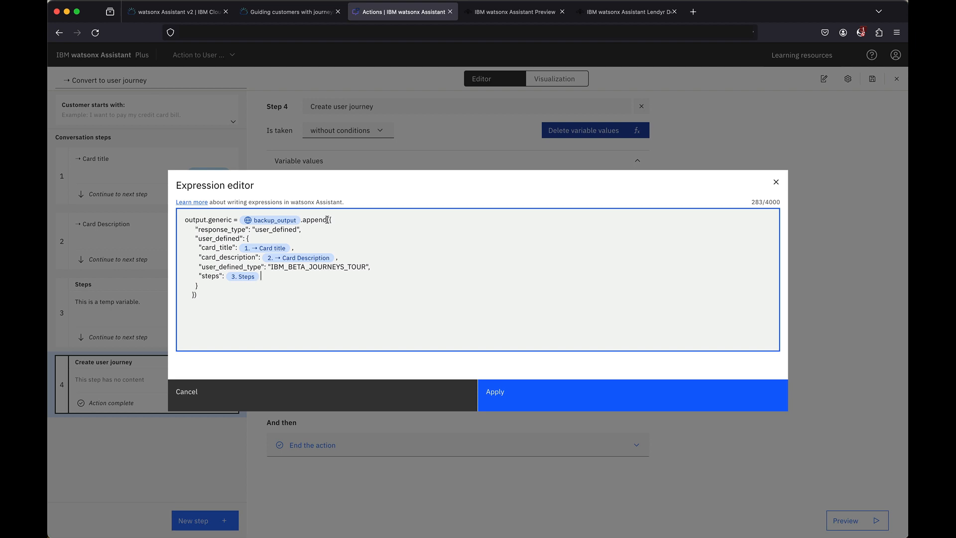
{"action": "left_click_drag", "start_coordinate": [329, 219], "coordinate": [196, 293]}
{"action": "left_click", "coordinate": [206, 292]}
{"action": "left_click_drag", "start_coordinate": [270, 269], "coordinate": [373, 269]}
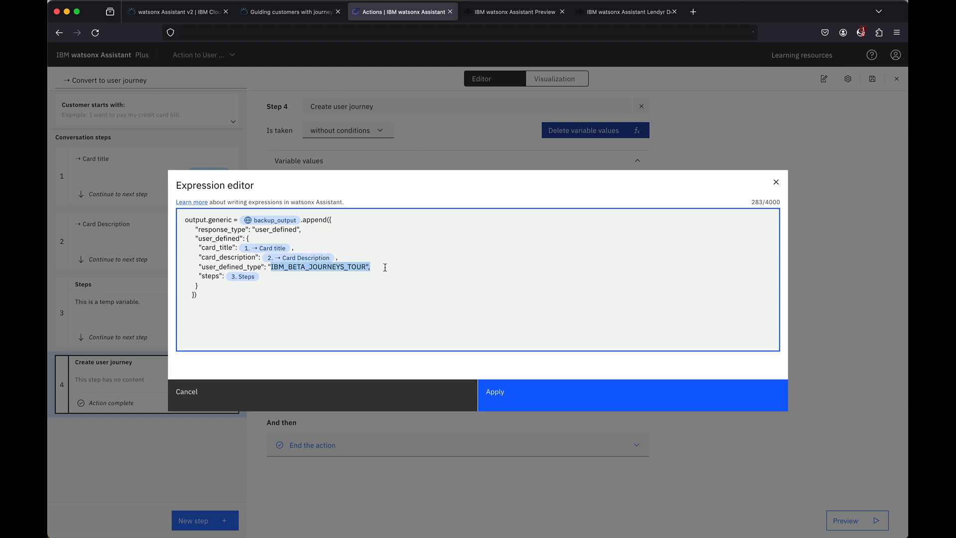
{"action": "left_click", "coordinate": [384, 268]}
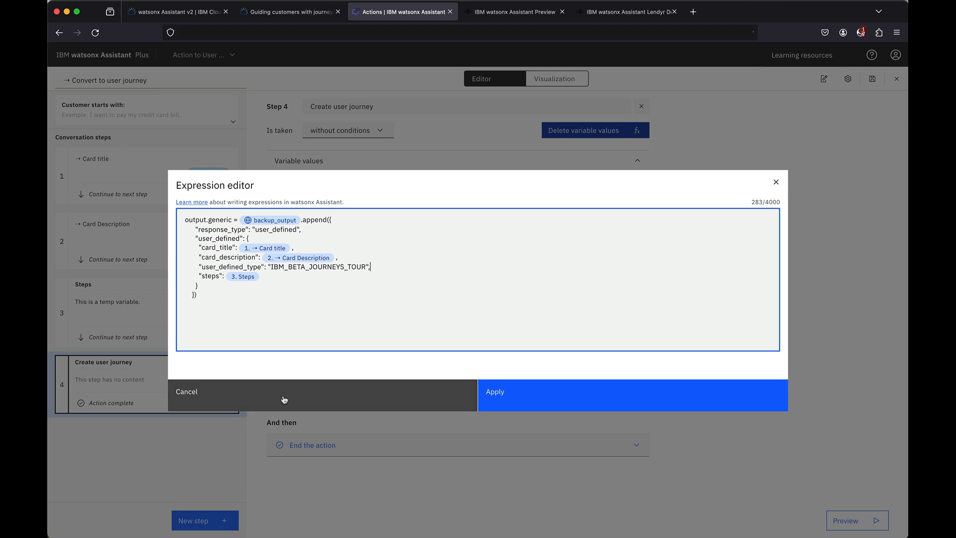
{"action": "left_click", "coordinate": [230, 389]}
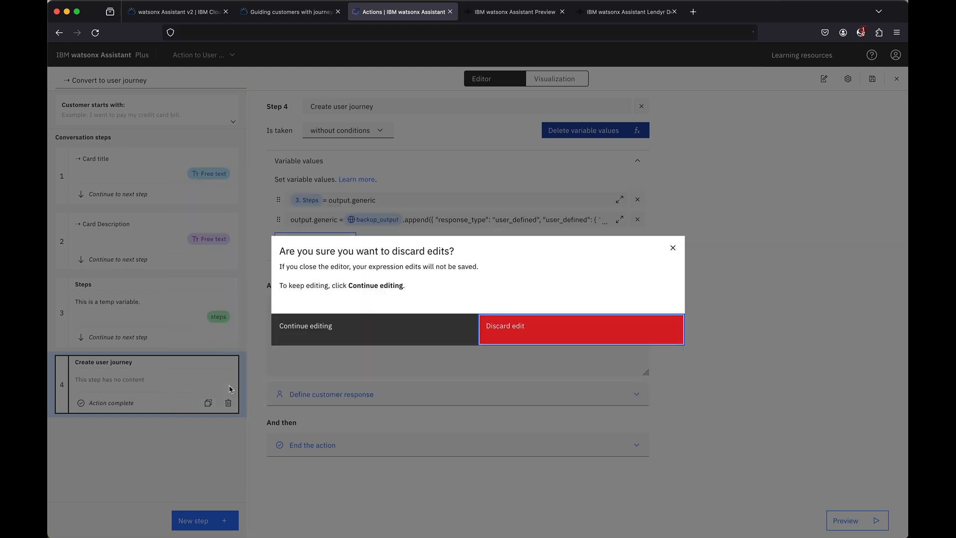
{"action": "left_click", "coordinate": [528, 329]}
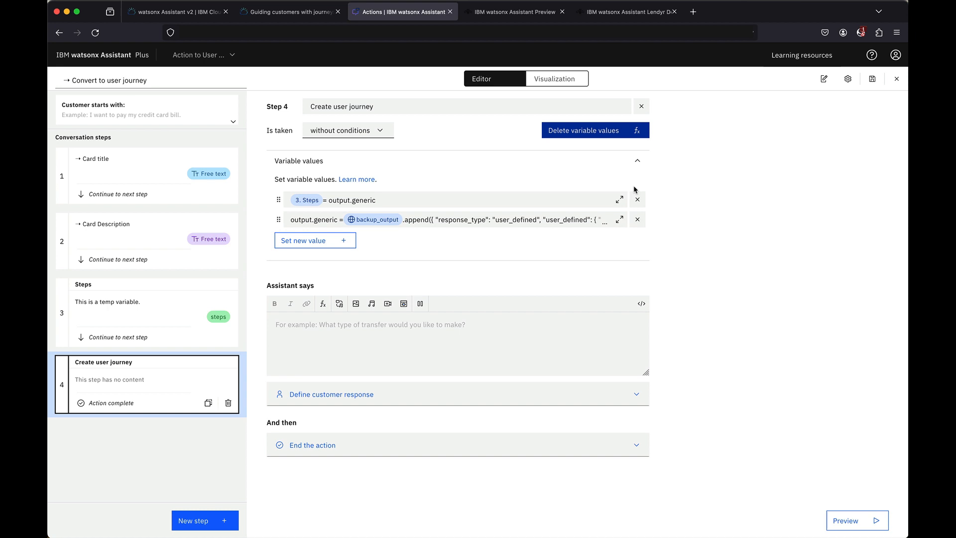
- Reload the existing preview page, and save and close the Convert to user journey action
{"action": "left_click", "coordinate": [491, 14]}
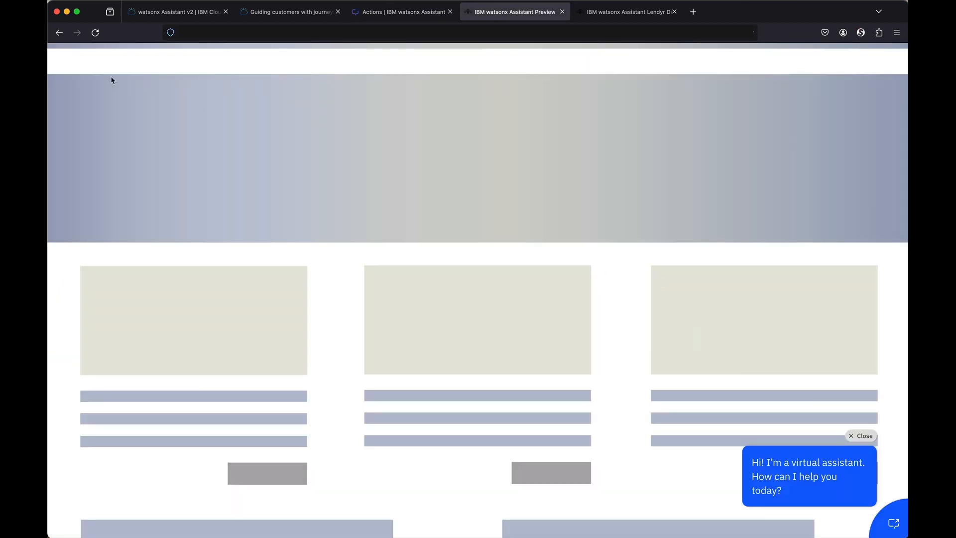
{"action": "left_click", "coordinate": [95, 32]}
{"action": "key", "text": "ctrl+shift+Tab"}
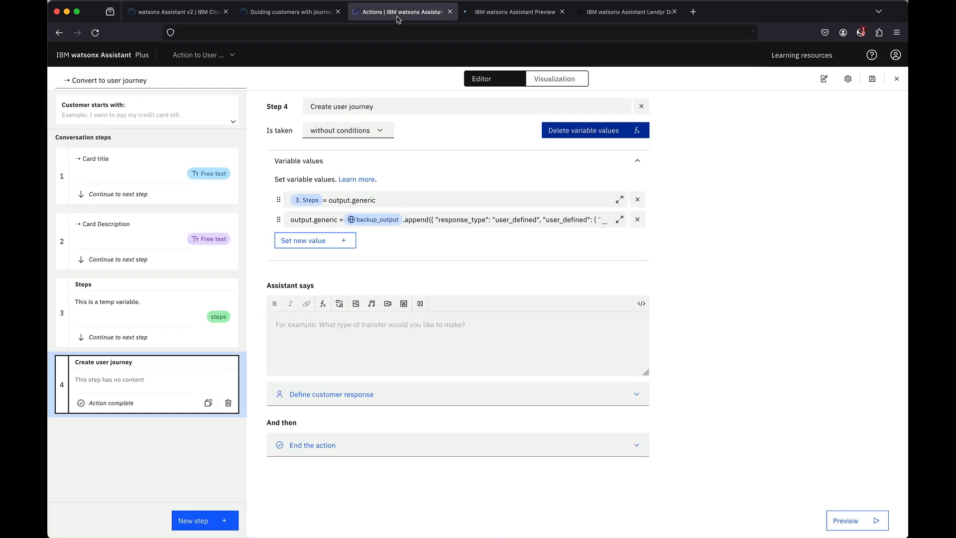
{"action": "left_click", "coordinate": [895, 78]}
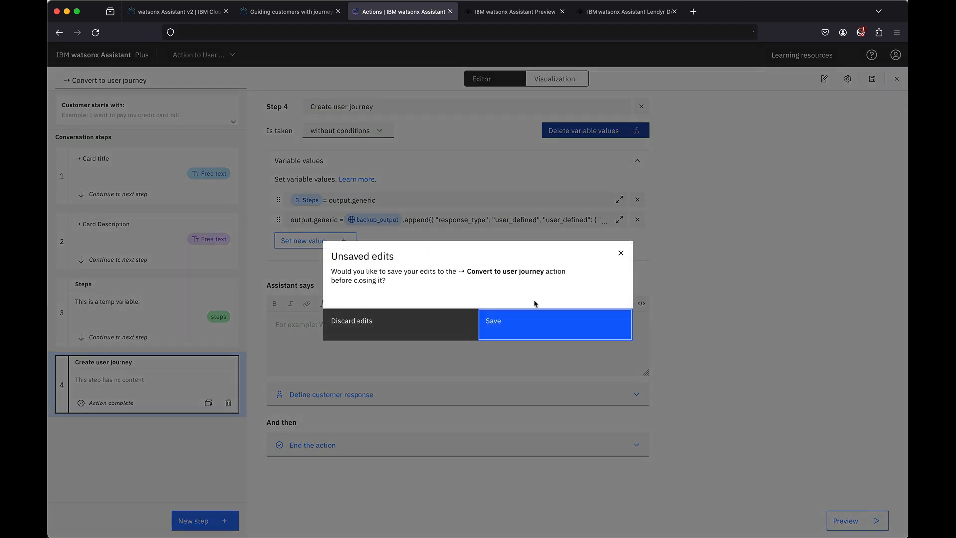
{"action": "left_click", "coordinate": [533, 321]}
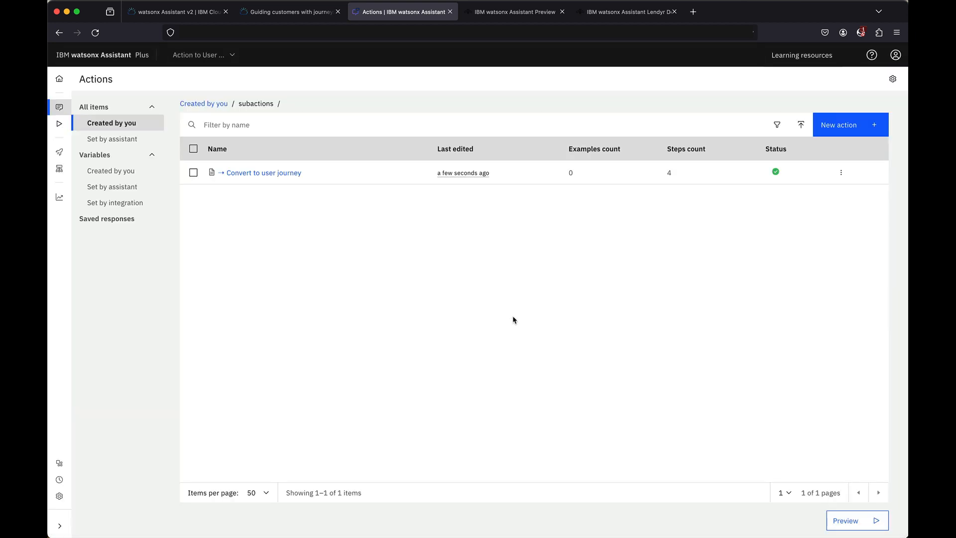
- Open the full Preview assistant page with the sample website and web chat
{"action": "left_click", "coordinate": [852, 520]}
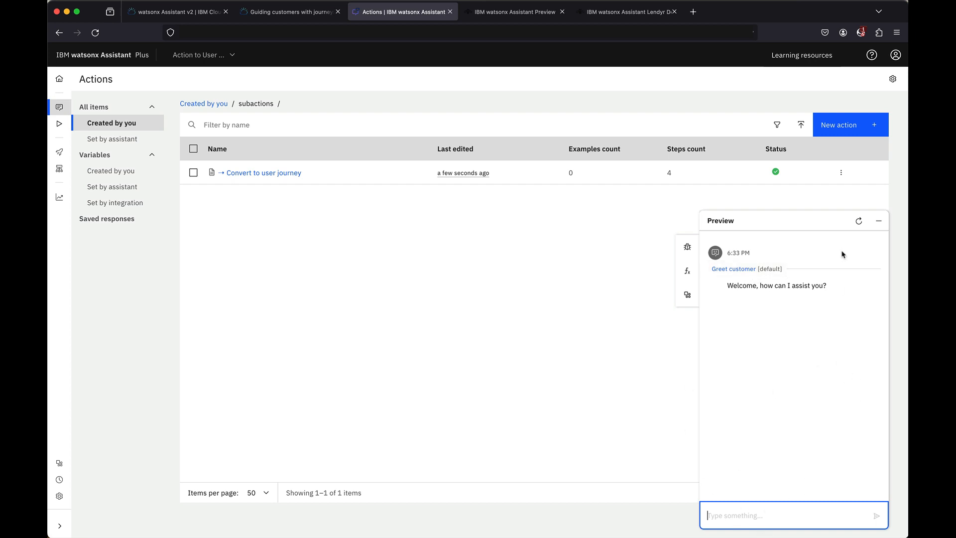
{"action": "left_click", "coordinate": [878, 221]}
{"action": "mouse_move", "coordinate": [58, 127]}
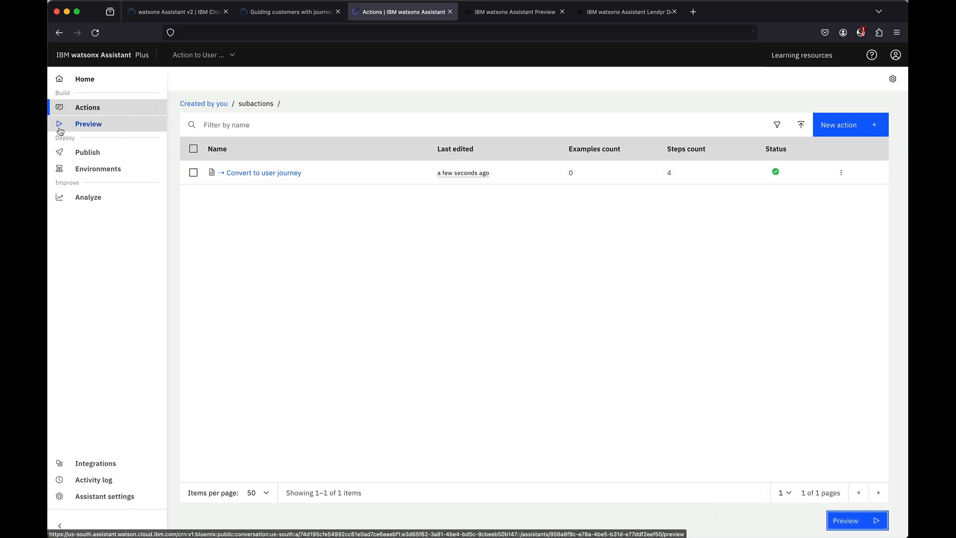
{"action": "left_click", "coordinate": [91, 129]}
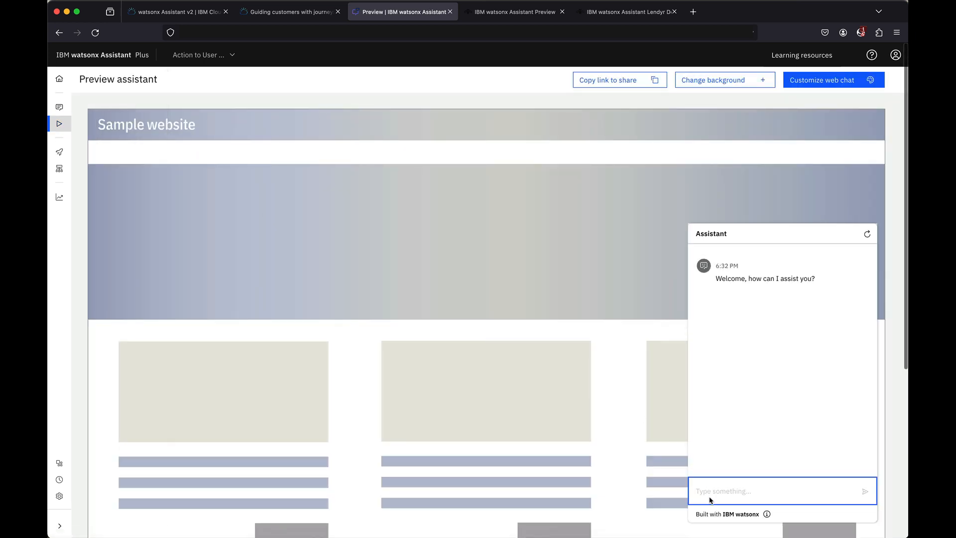
{"action": "left_click", "coordinate": [710, 500]}
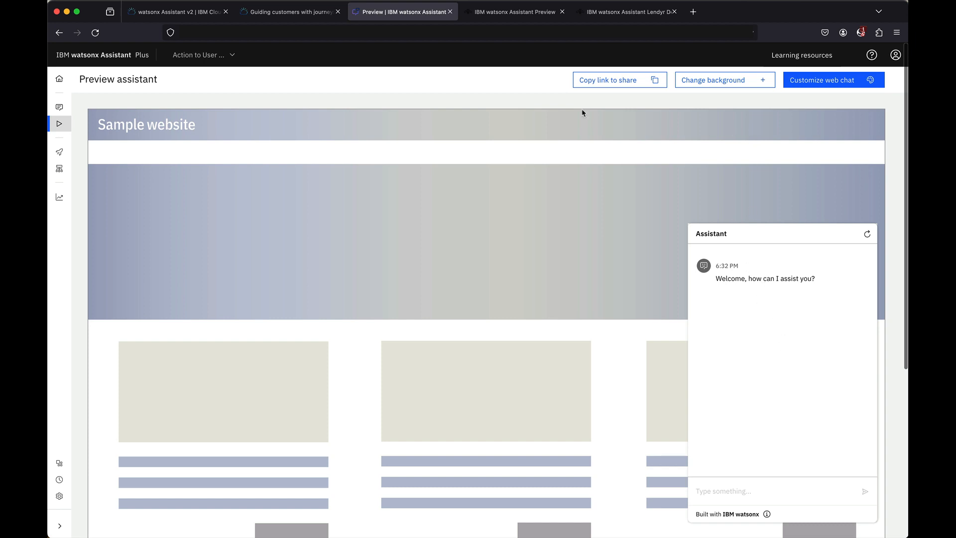
- Copy the preview's share link and load it in the existing IBM watsonx Assistant Preview browser tab
{"action": "left_click", "coordinate": [604, 88]}
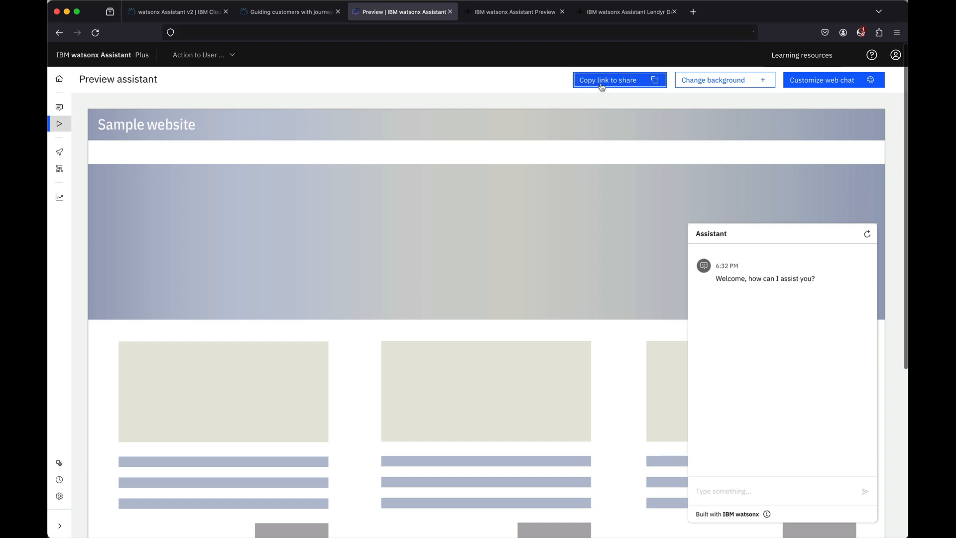
{"action": "left_click", "coordinate": [514, 11]}
{"action": "left_click", "coordinate": [514, 33]}
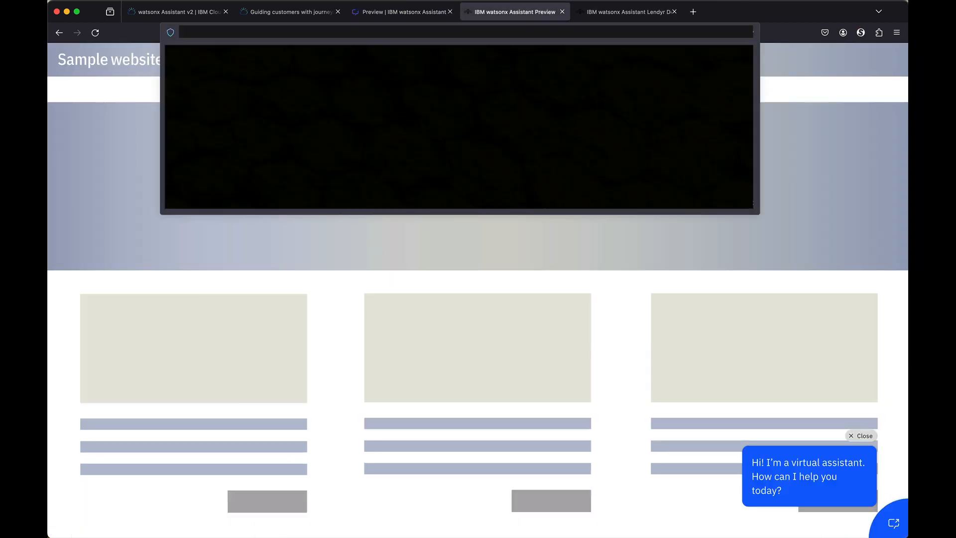
{"action": "key", "text": "ctrl+v"}
{"action": "key", "text": "Return"}
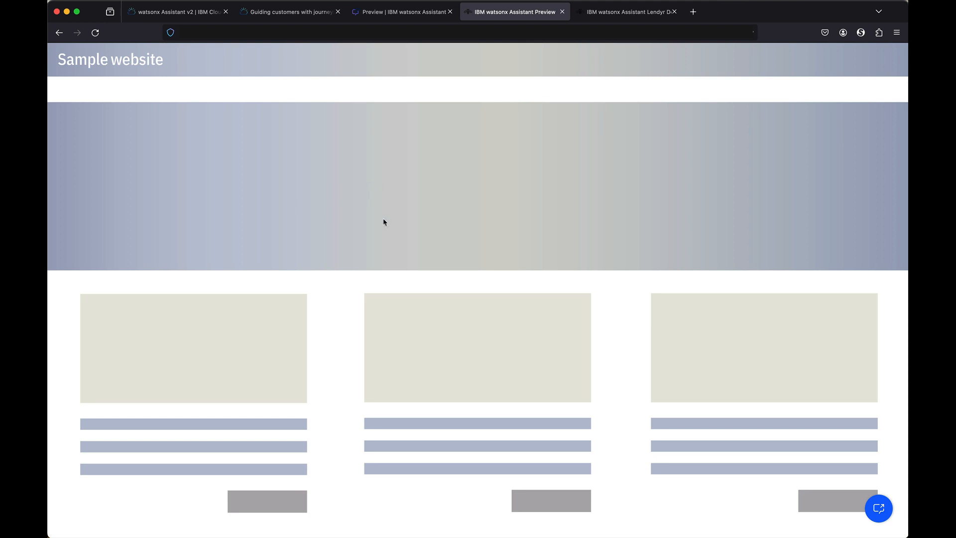
- Open the web chat on the sample website, send the message "test", and highlight the reply's introductory line
{"action": "left_click", "coordinate": [879, 508]}
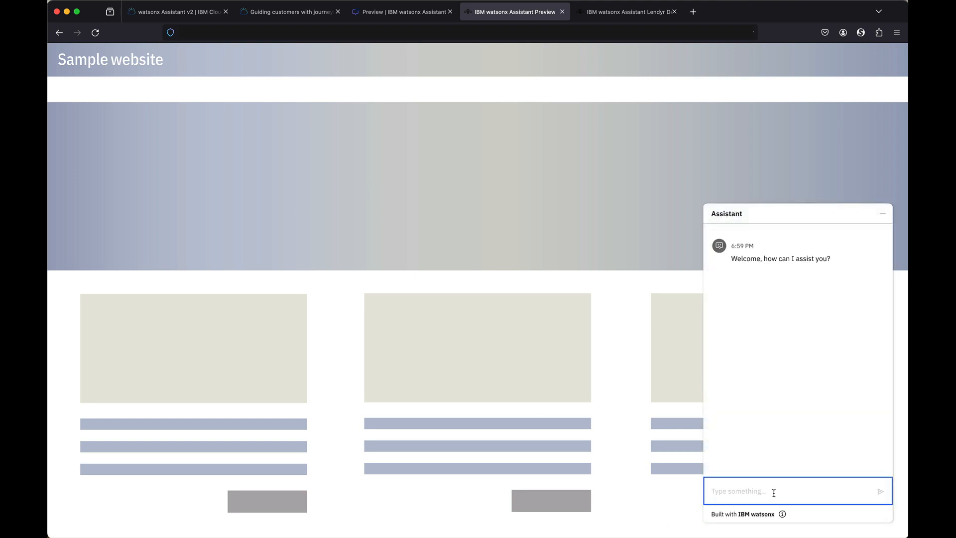
{"action": "type", "text": "test"}
{"action": "key", "text": "Return"}
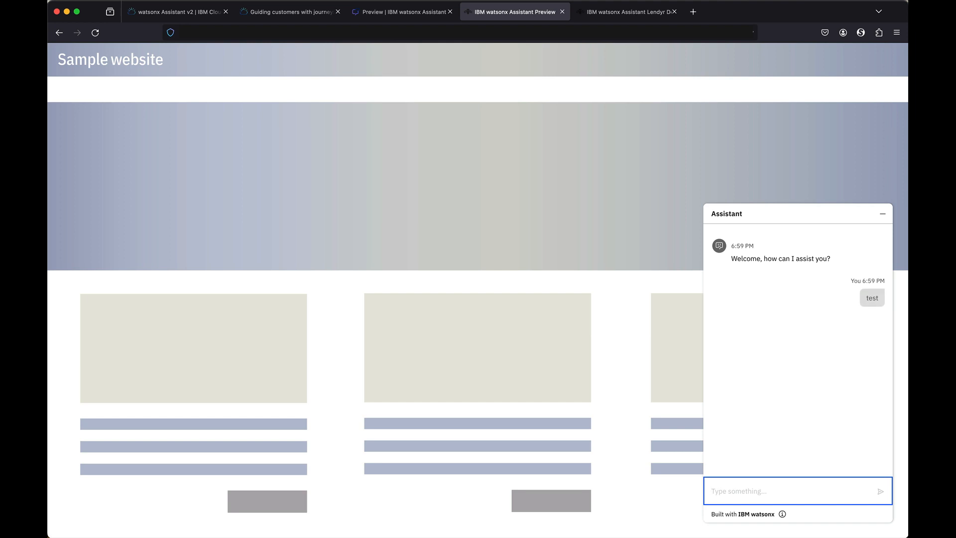
{"action": "left_click_drag", "start_coordinate": [730, 342], "coordinate": [885, 346]}
{"action": "left_click", "coordinate": [884, 345]}
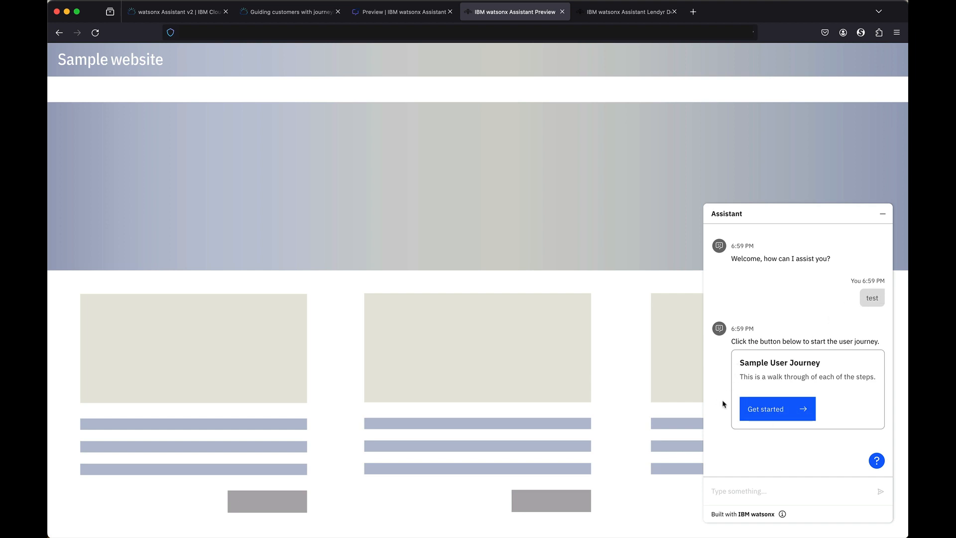
- Start the Sample User Journey and go through every step to completion, playing the watsonx Assistant video on its step
{"action": "left_click", "coordinate": [773, 411]}
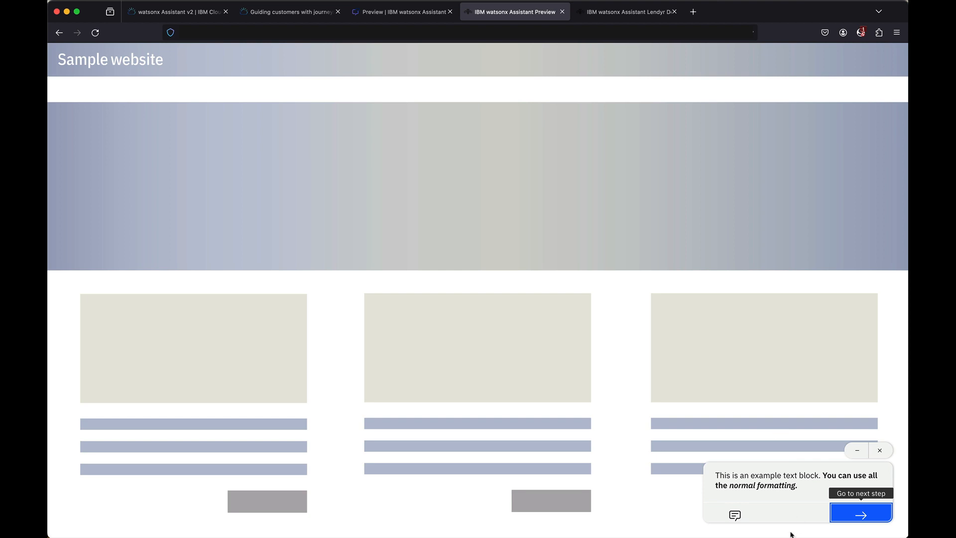
{"action": "left_click", "coordinate": [852, 515]}
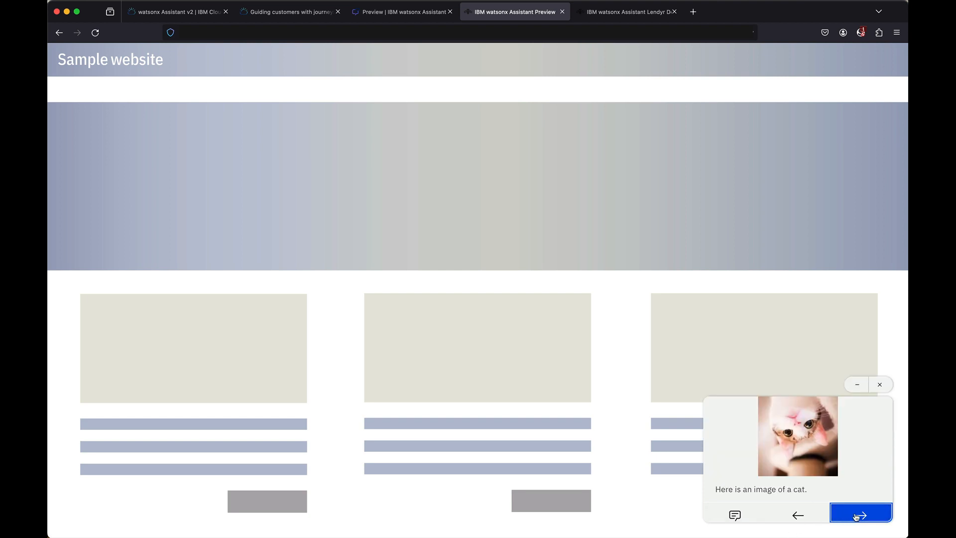
{"action": "left_click", "coordinate": [856, 516]}
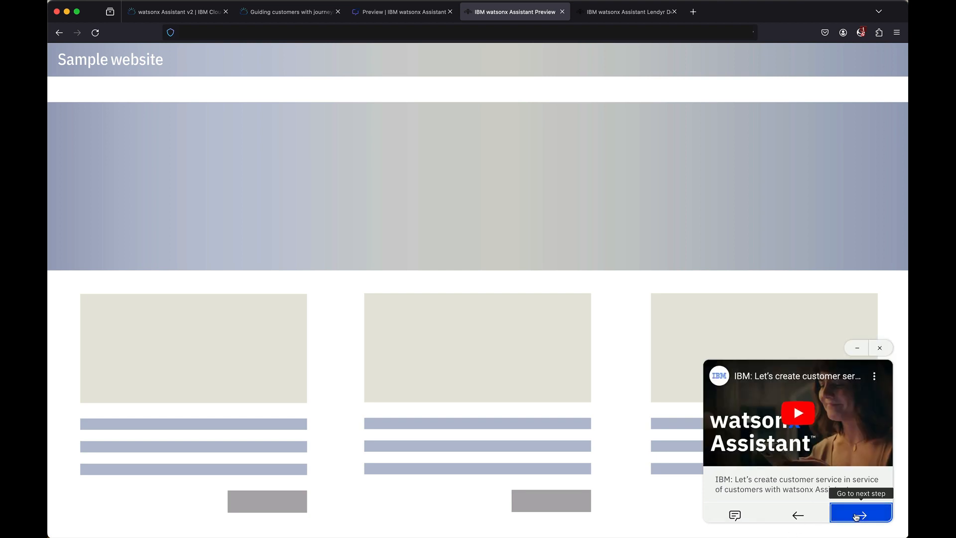
{"action": "left_click", "coordinate": [798, 413]}
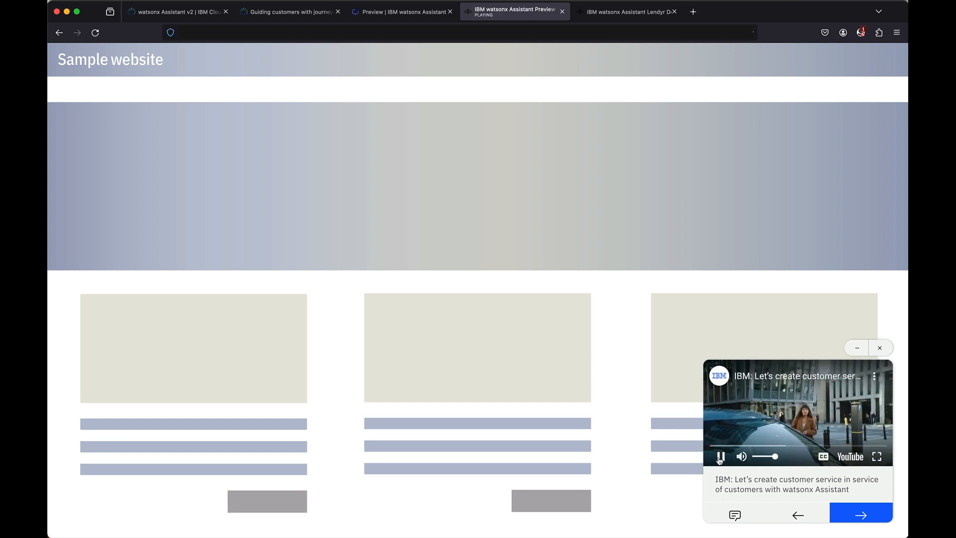
{"action": "left_click", "coordinate": [857, 517]}
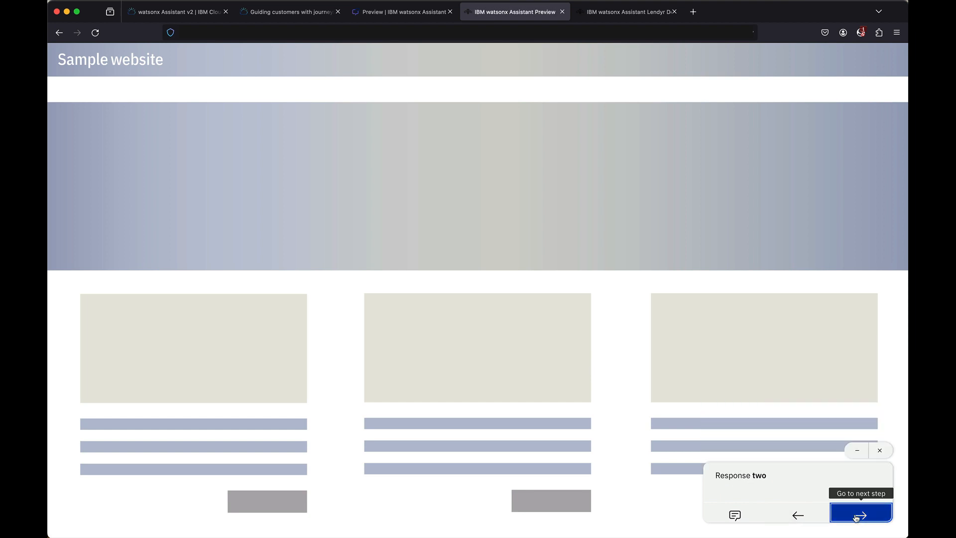
{"action": "left_click", "coordinate": [856, 517]}
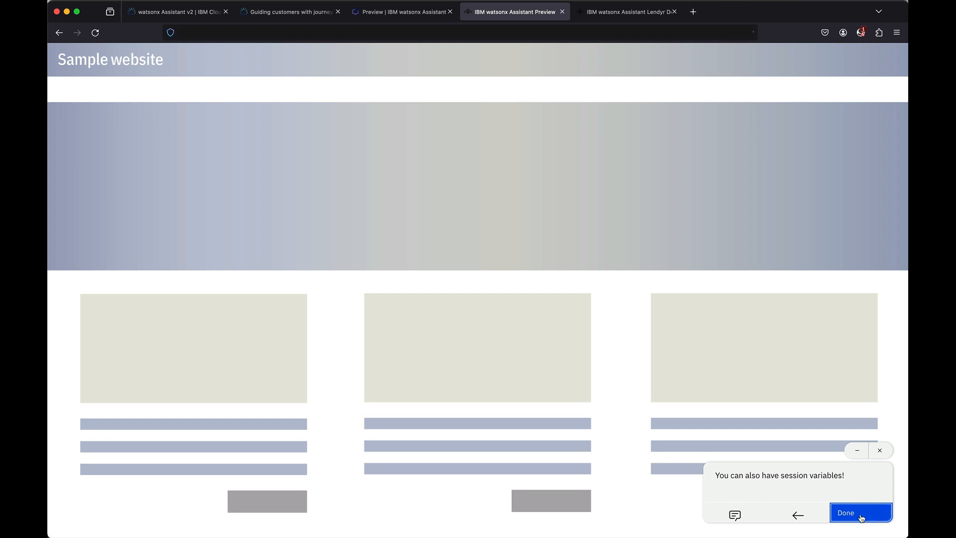
{"action": "left_click", "coordinate": [861, 516]}
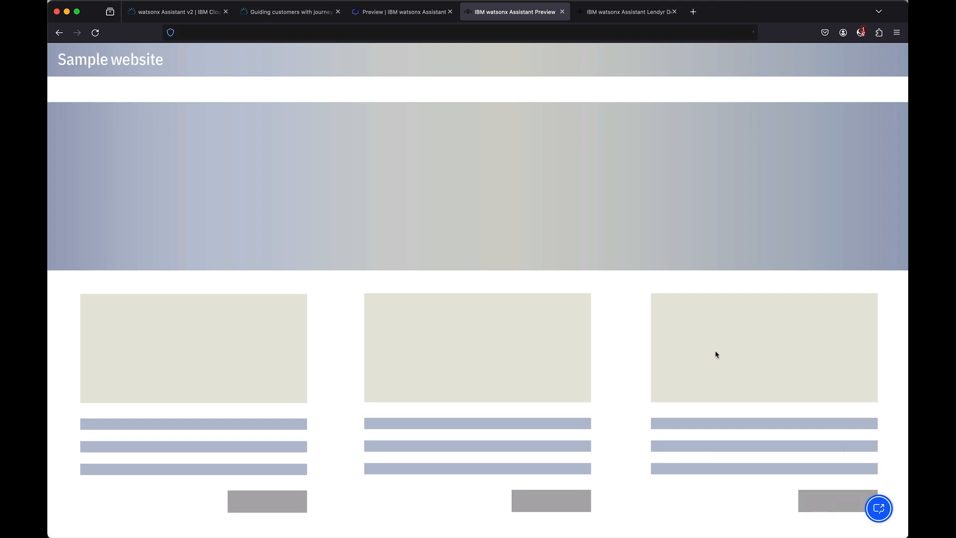